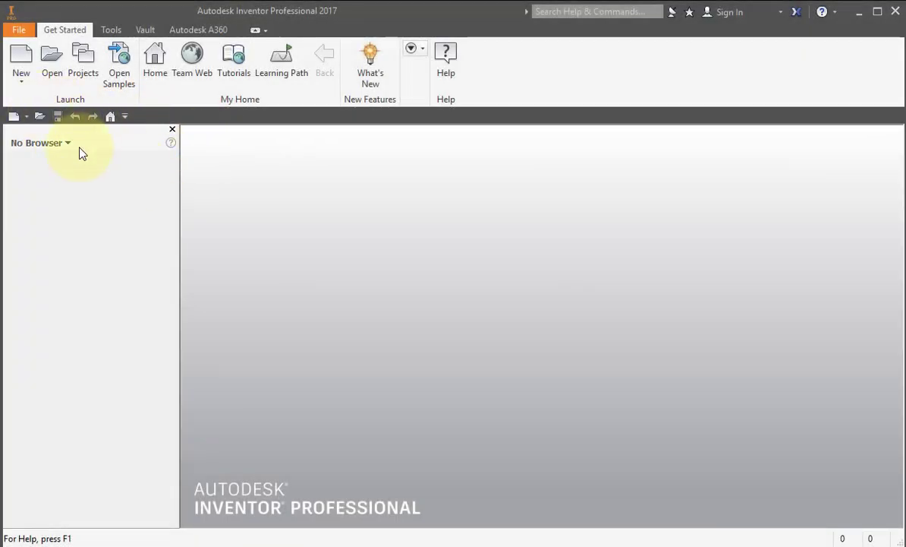
Create a new part and start Sketch1 on the XY plane, moving the origin toward the lower left.
left_click(26, 116)
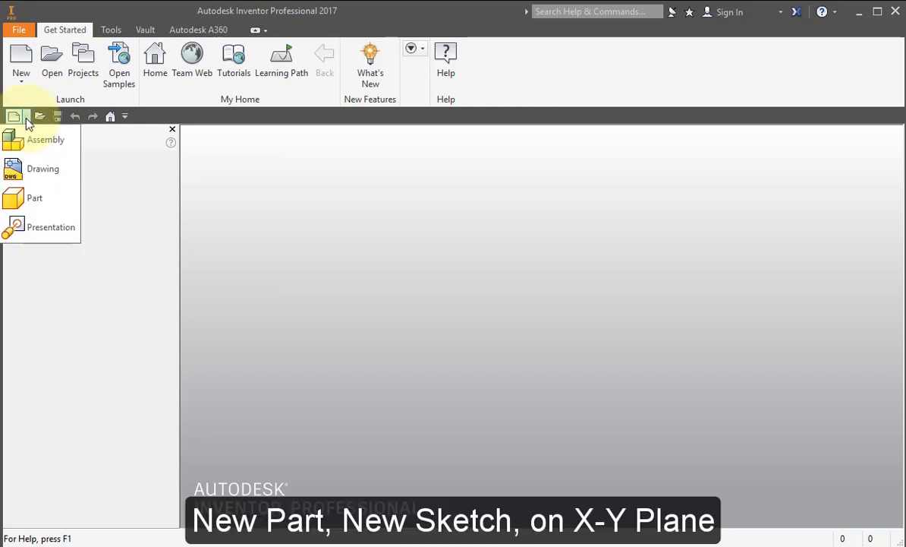
left_click(34, 199)
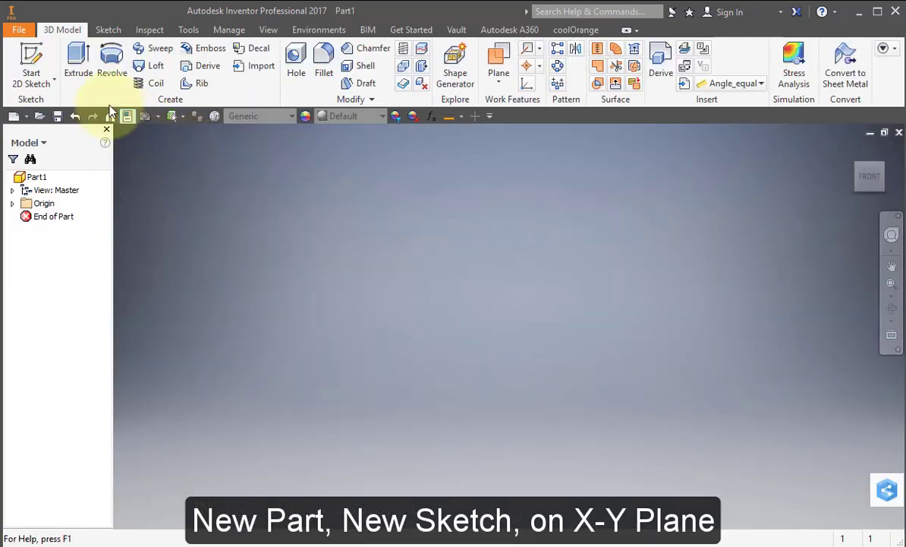
left_click(36, 54)
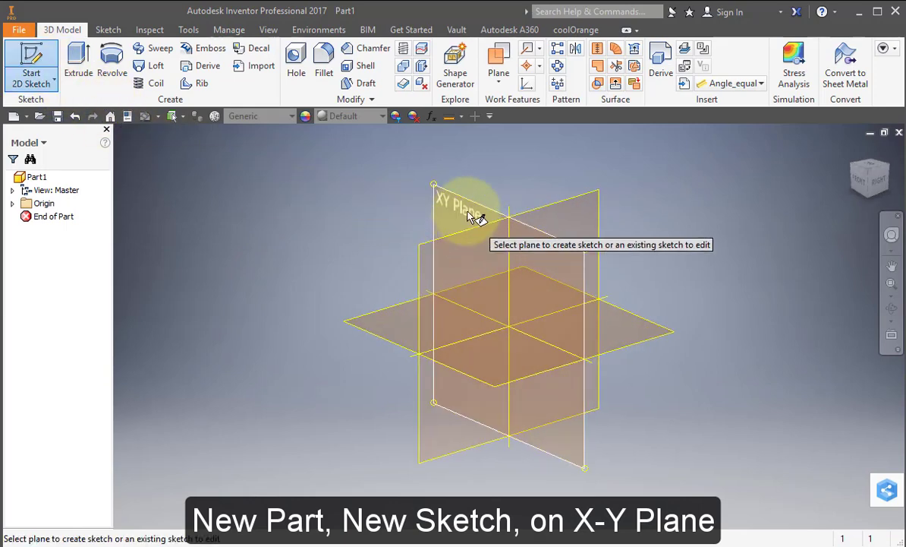
left_click(476, 213)
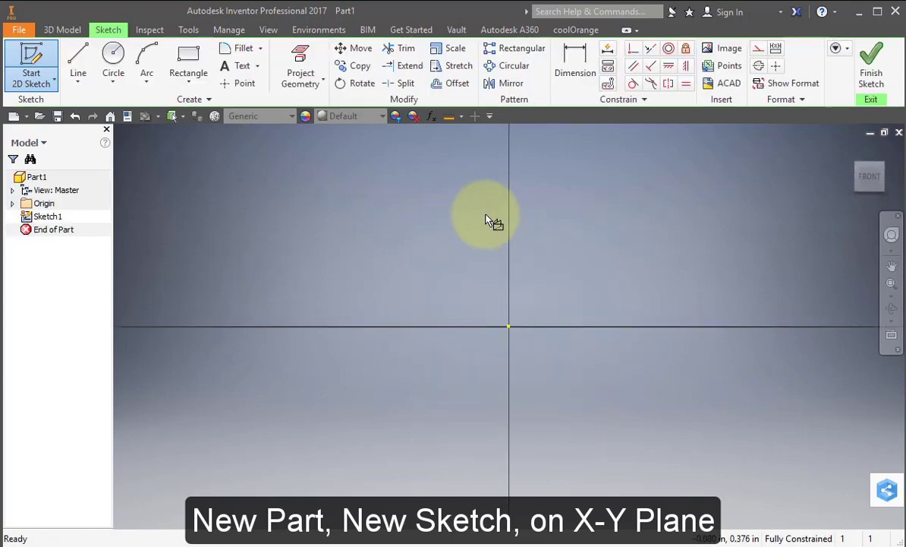
mouse_move(494, 219)
middle_mouse_down()
mouse_move(435, 250)
mouse_move(212, 285)
middle_mouse_up()
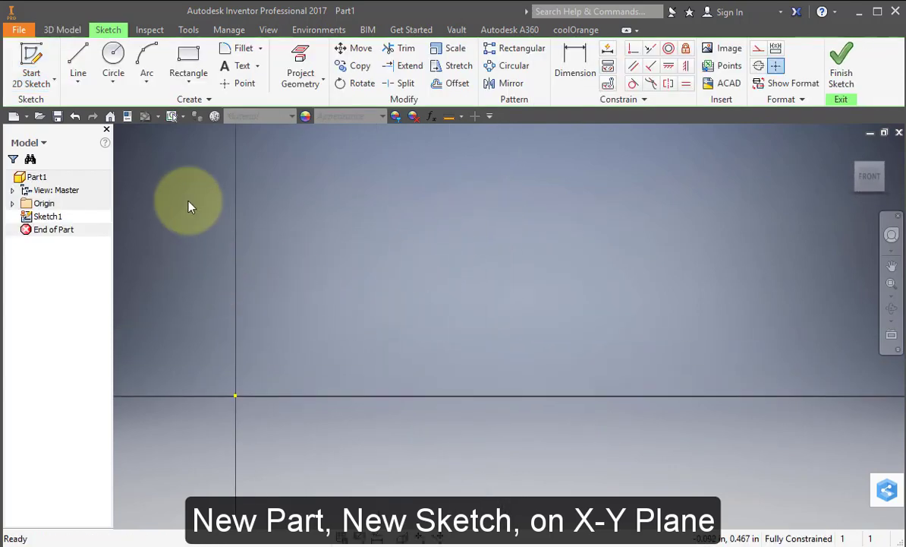
Draw a 6 in vertical line up from the sketch origin.
left_click(80, 59)
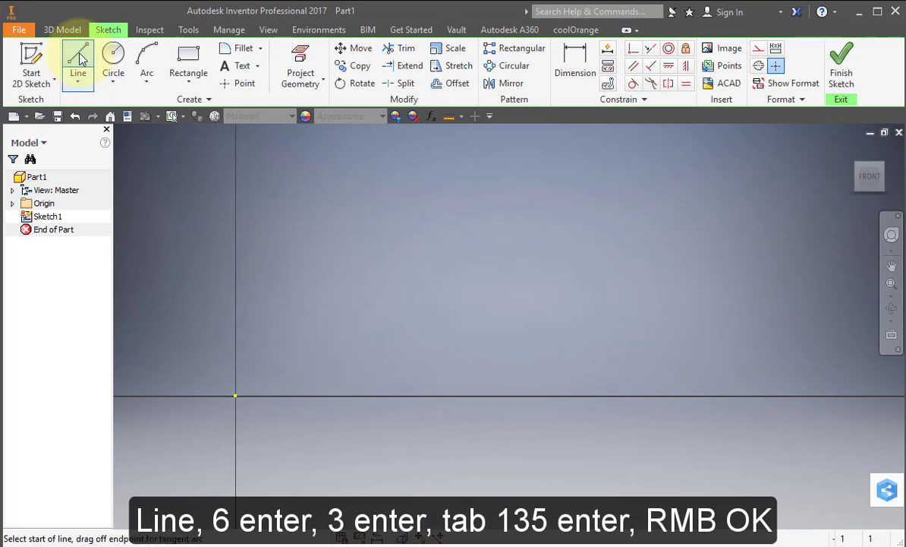
left_click(236, 395)
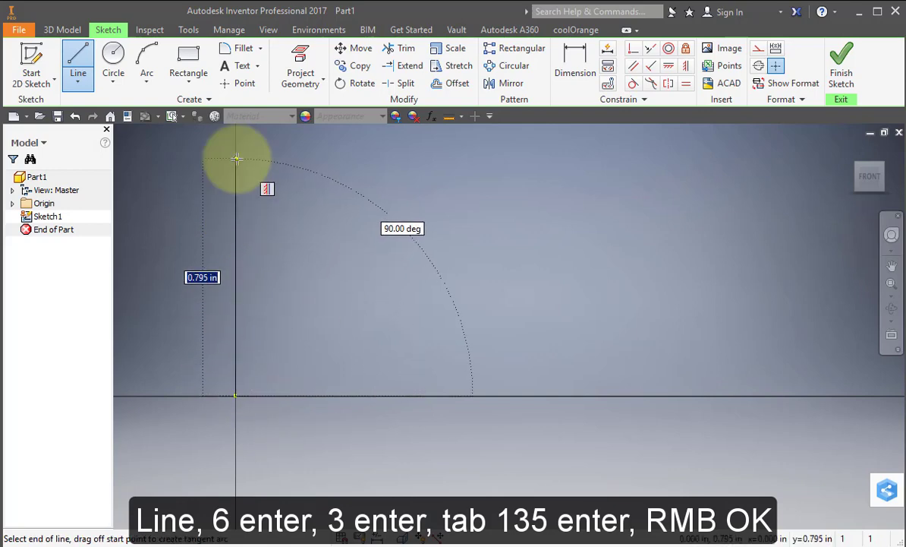
type("6")
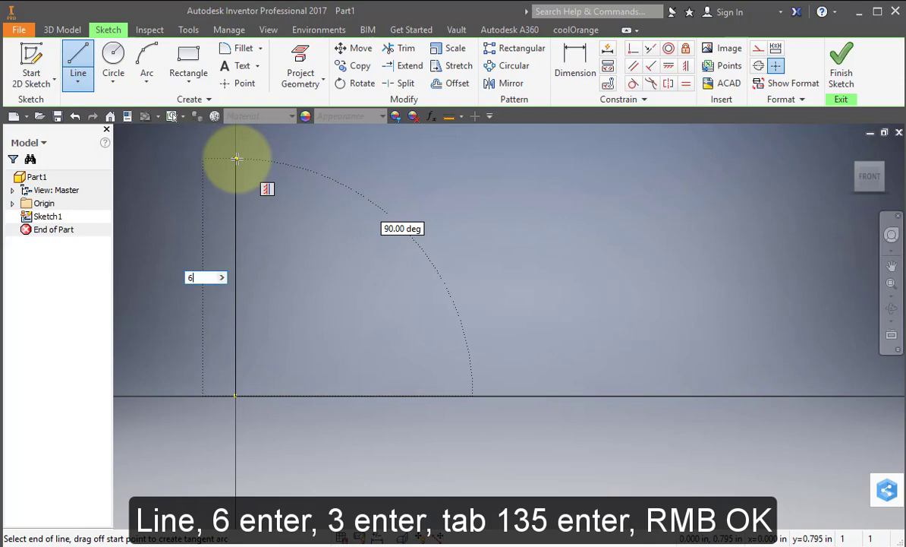
key("Return")
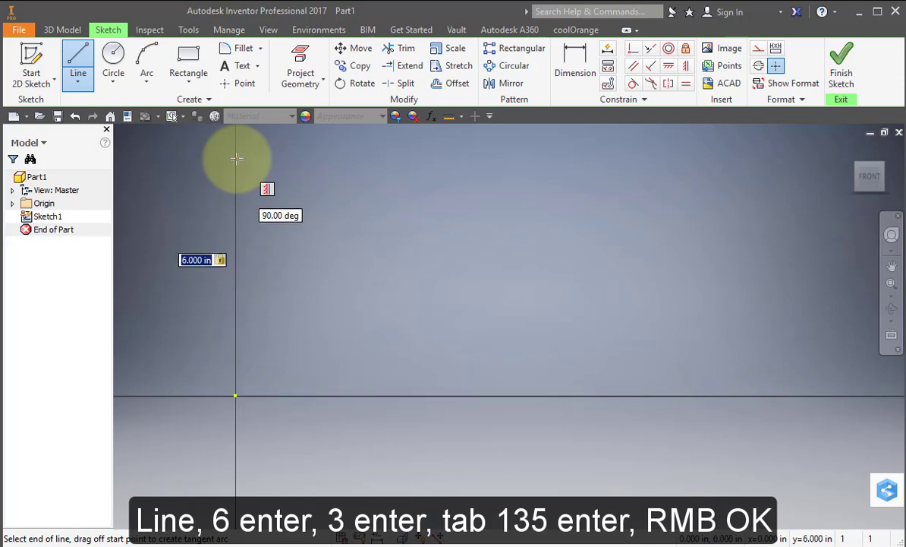
scroll(236, 158, "up", 5)
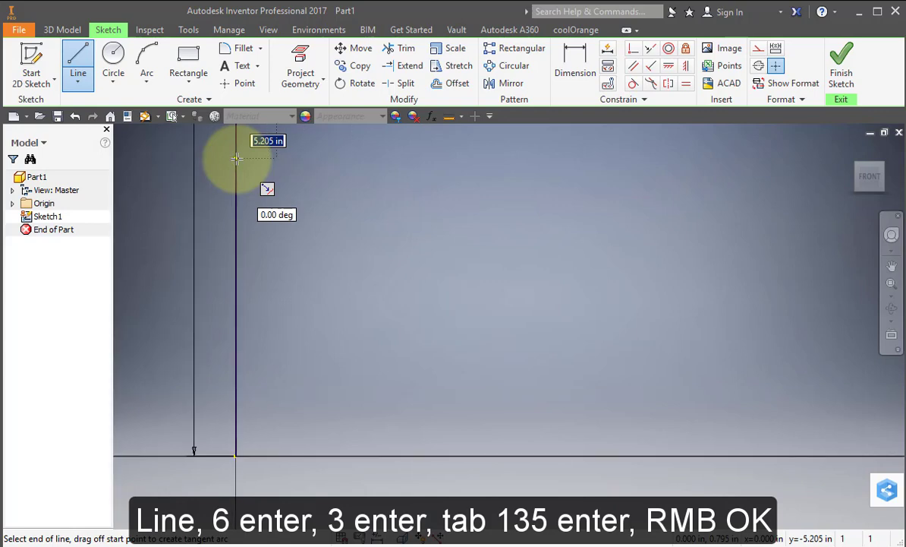
middle_click_drag(234, 153, 232, 360)
scroll(232, 360, "up", 4)
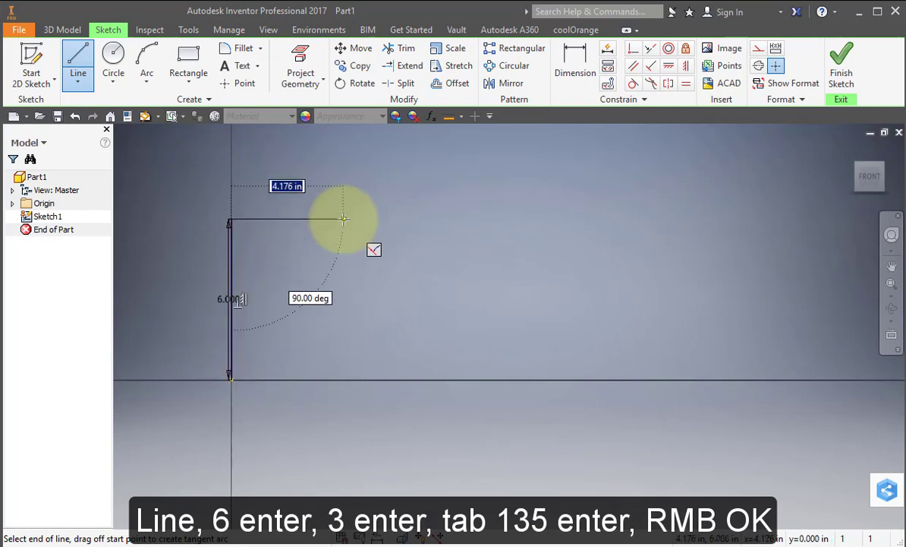
Continue the chain with a 3 in top edge and a 135° chamfer line, then end it.
type("3")
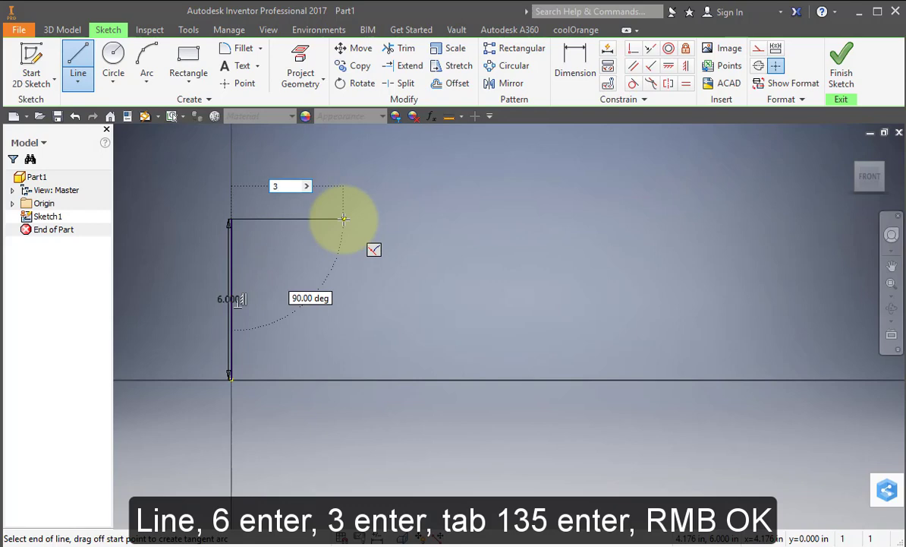
key("Return")
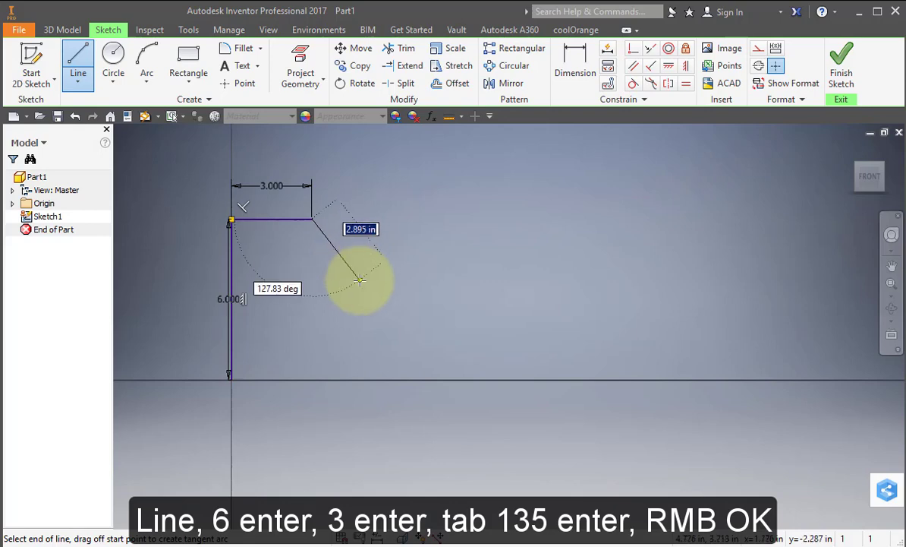
key("Tab")
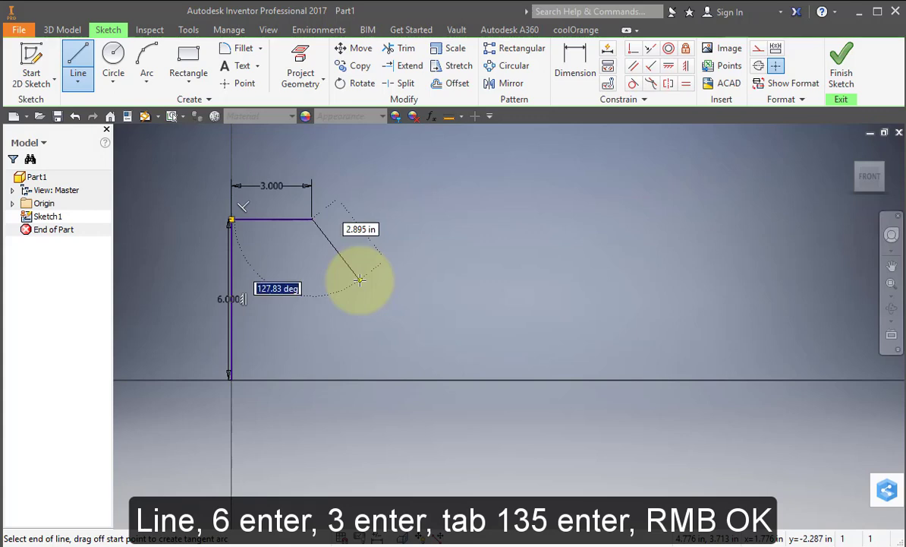
type("1")
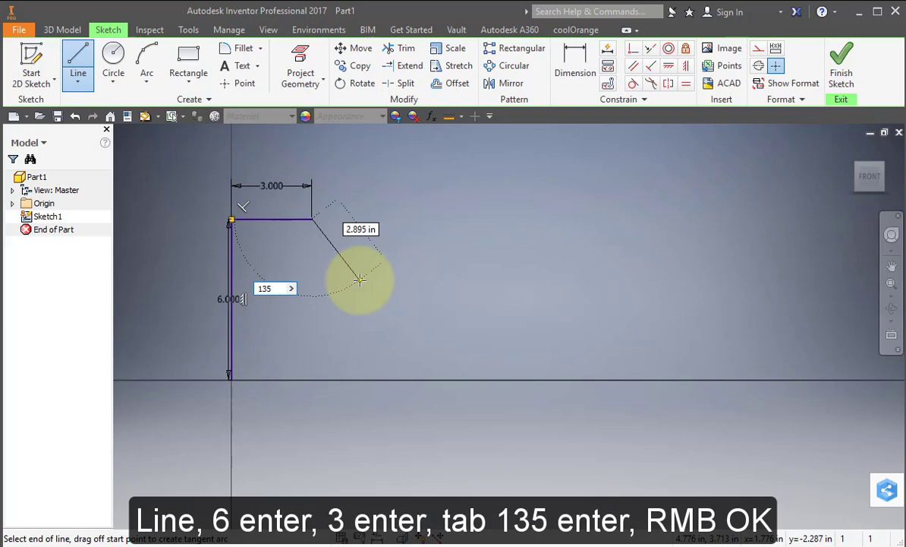
type("35")
key("Return")
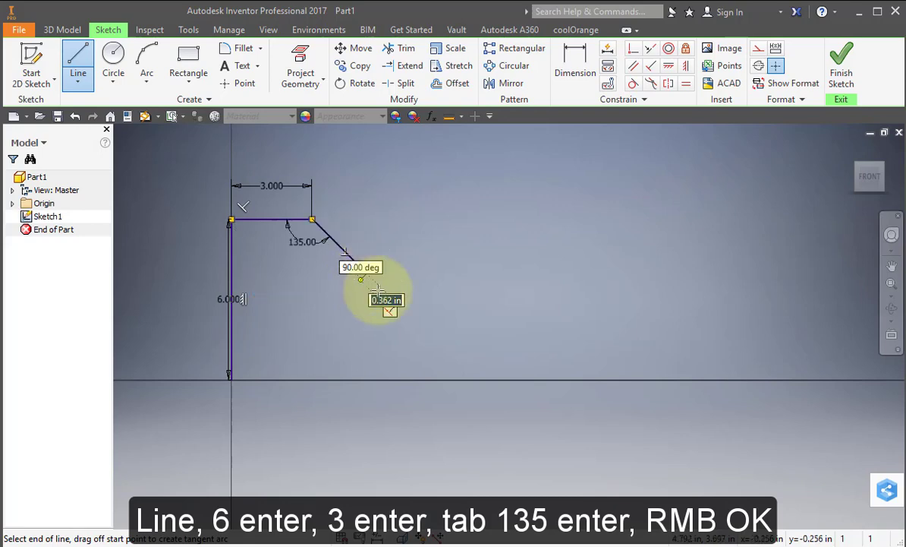
right_click(414, 332)
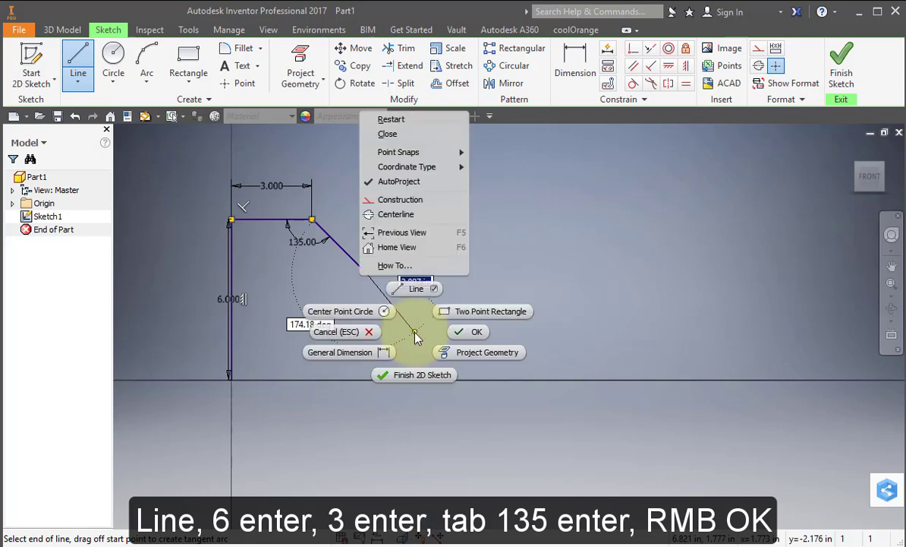
left_click(474, 330)
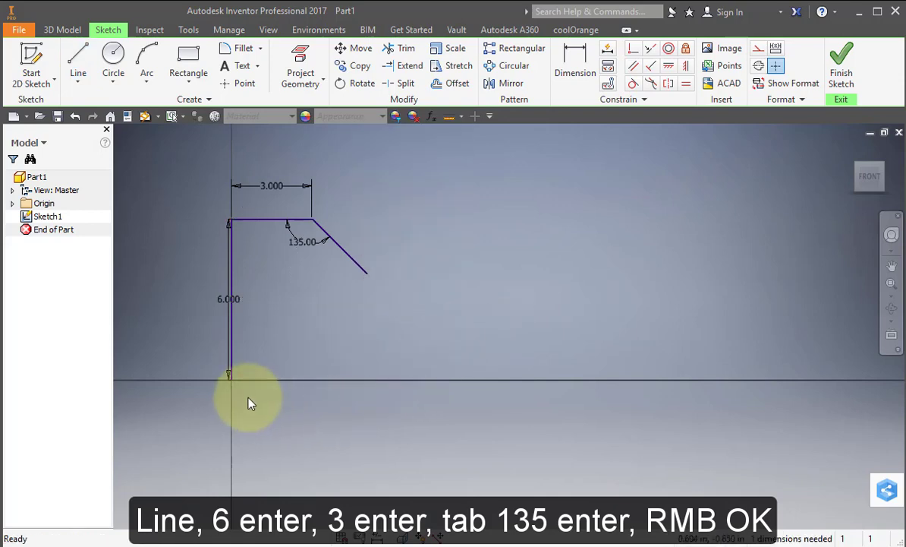
Draw a 6 in bottom line from the origin and a right vertical edge extending above the chamfer.
left_click(77, 63)
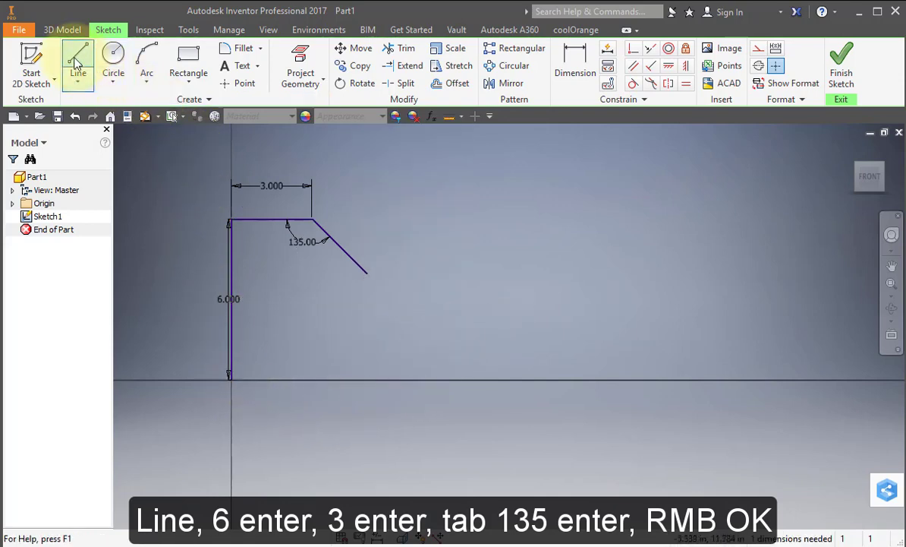
left_click(234, 379)
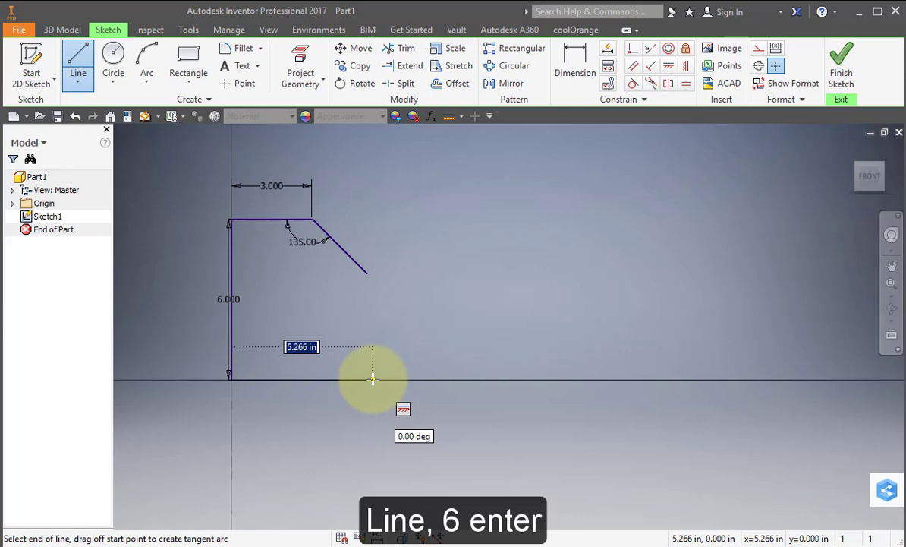
type("6")
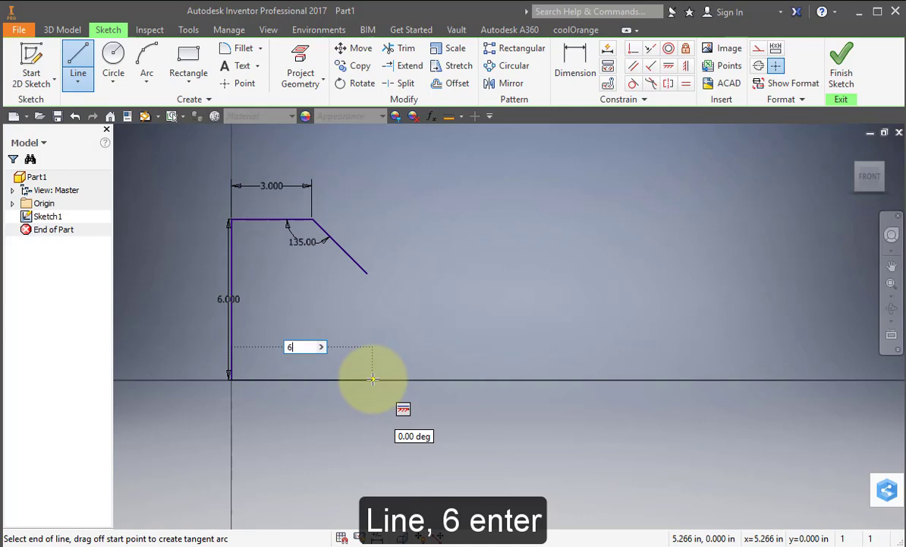
key("Return")
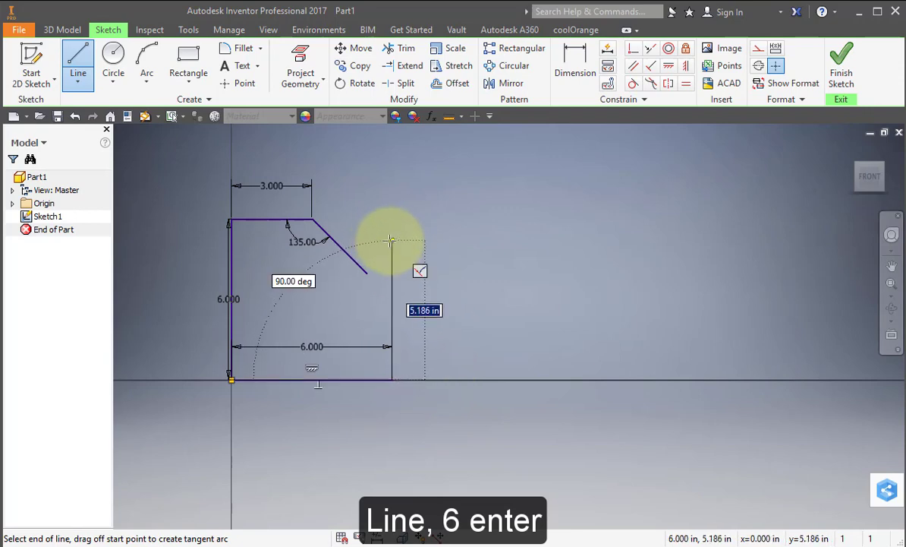
left_click(389, 241)
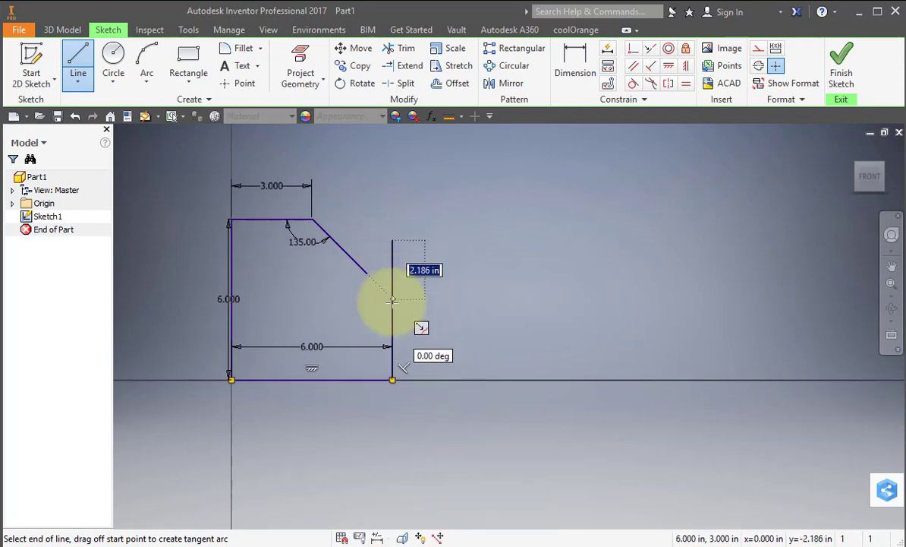
right_click(444, 291)
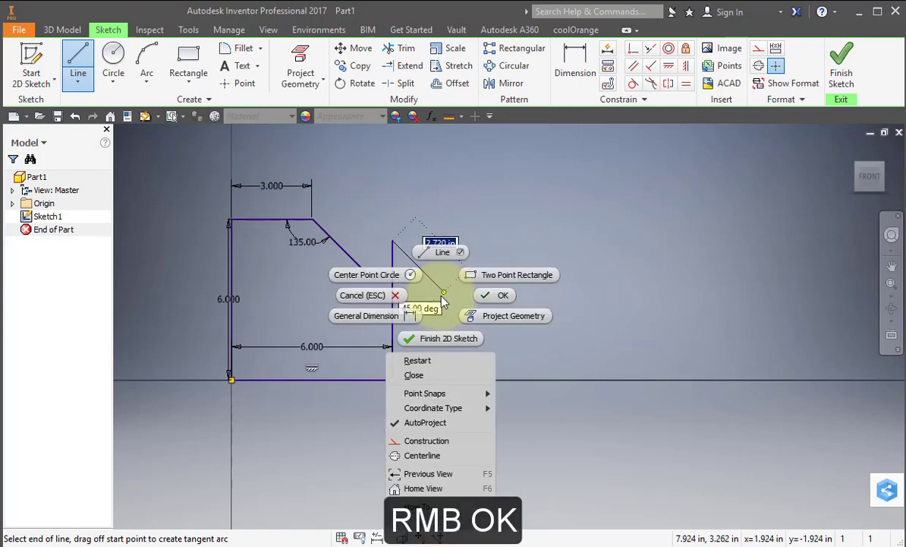
left_click(486, 297)
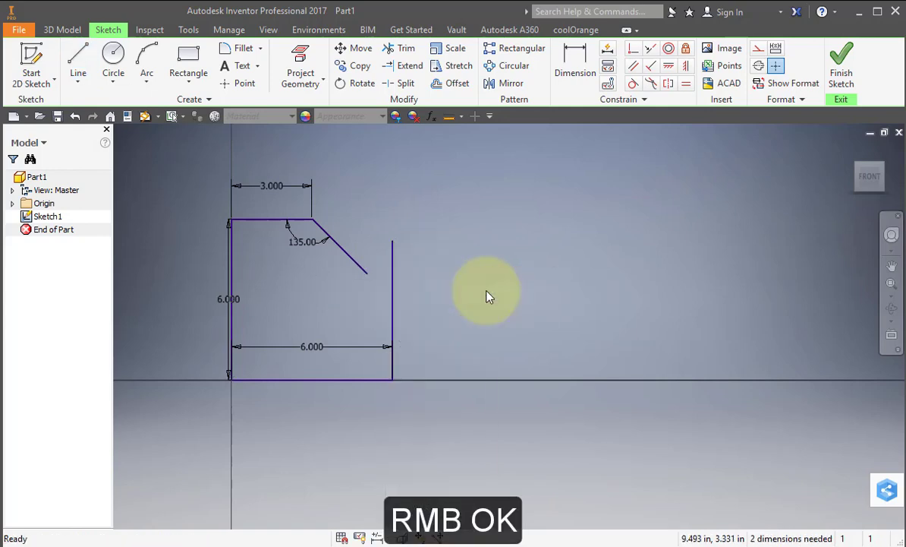
Extend the chamfer line to the right edge and trim the overhang above it.
left_click(413, 68)
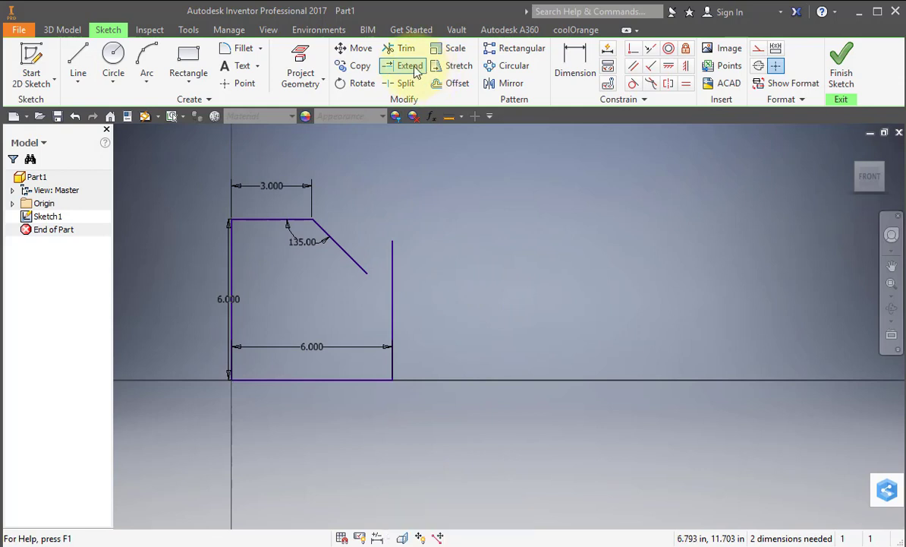
left_click(347, 258)
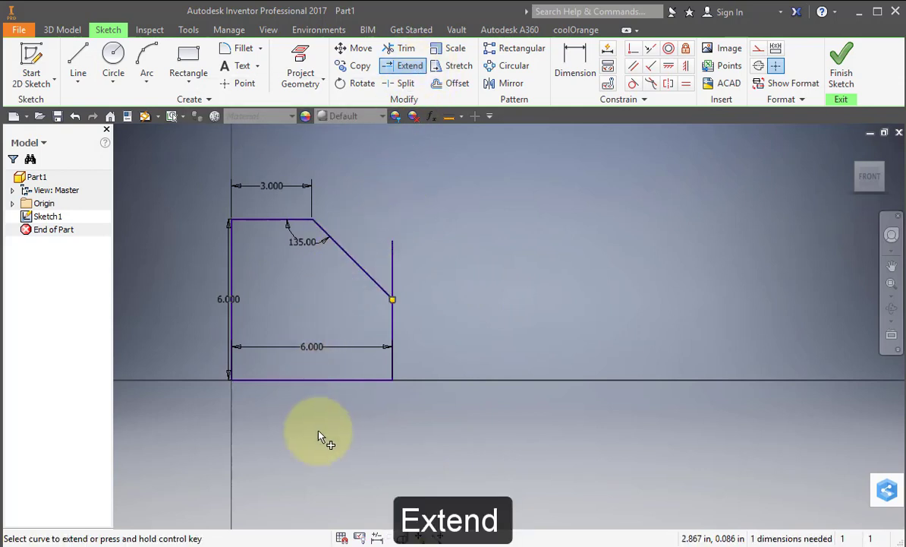
left_click(400, 50)
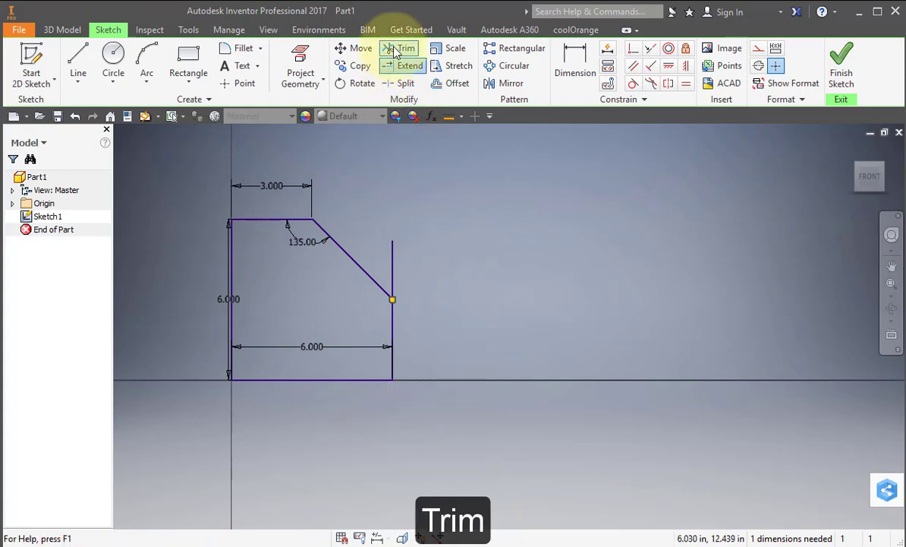
left_click(394, 267)
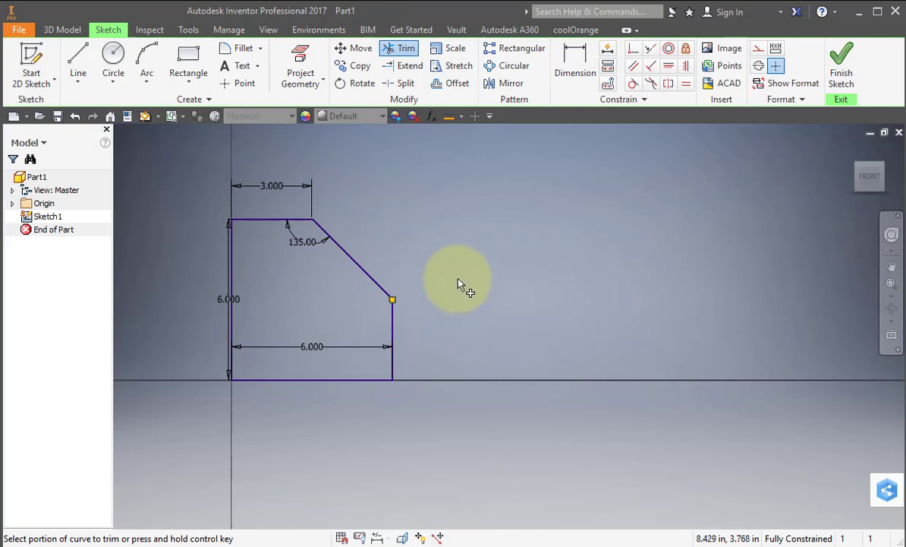
key("Escape")
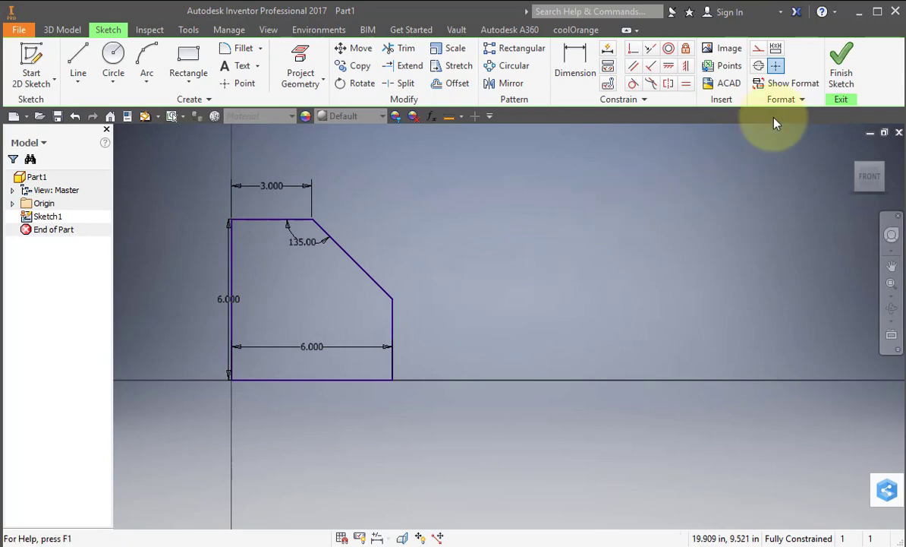
Finish the sketch and extrude the profile 1 in into a solid plate.
left_click(840, 65)
middle_click_drag(596, 237, 358, 330)
scroll(360, 336, "down", 5)
scroll(362, 336, "down", 4)
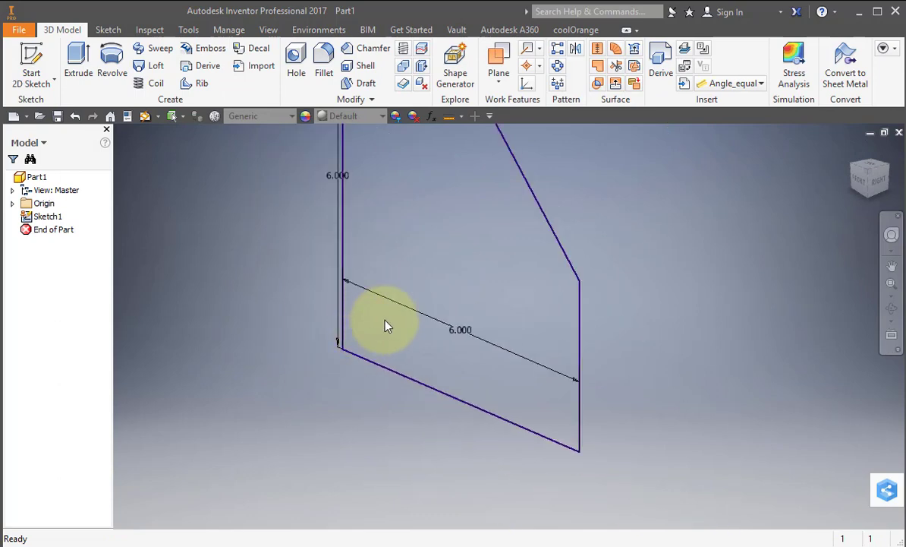
middle_click_drag(414, 289, 273, 354)
left_click(79, 64)
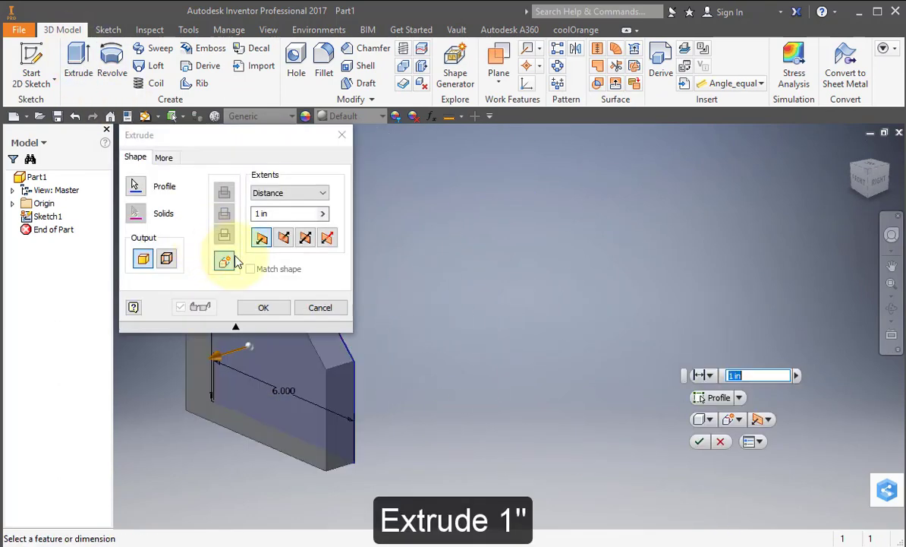
left_click(263, 307)
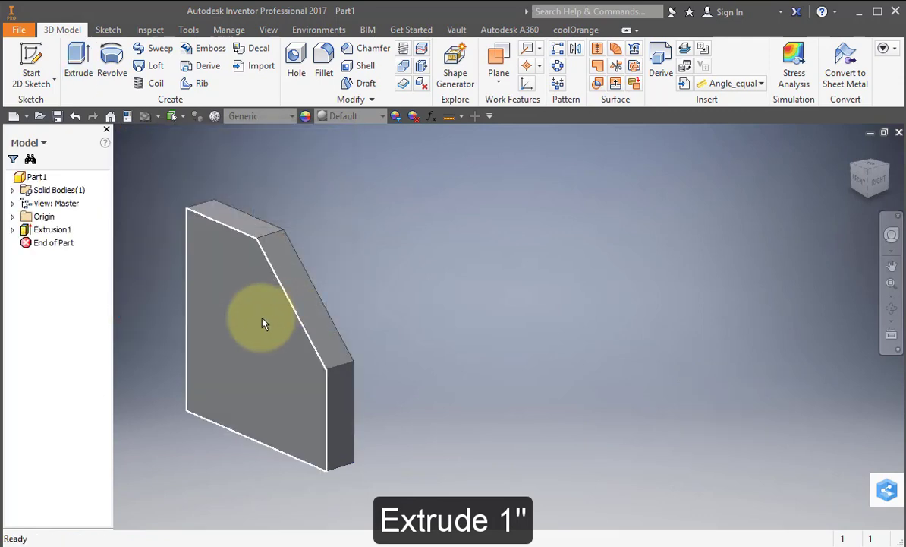
middle_click_drag(265, 323, 338, 281)
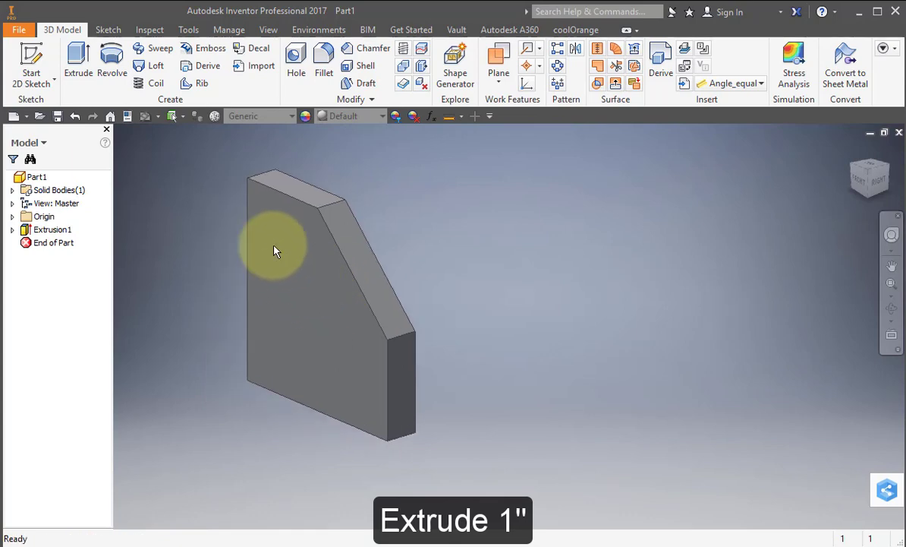
Save the part as 'POE 2.1.1 Centroids'.
left_click(56, 117)
type("POE 2.1.1 Centroids")
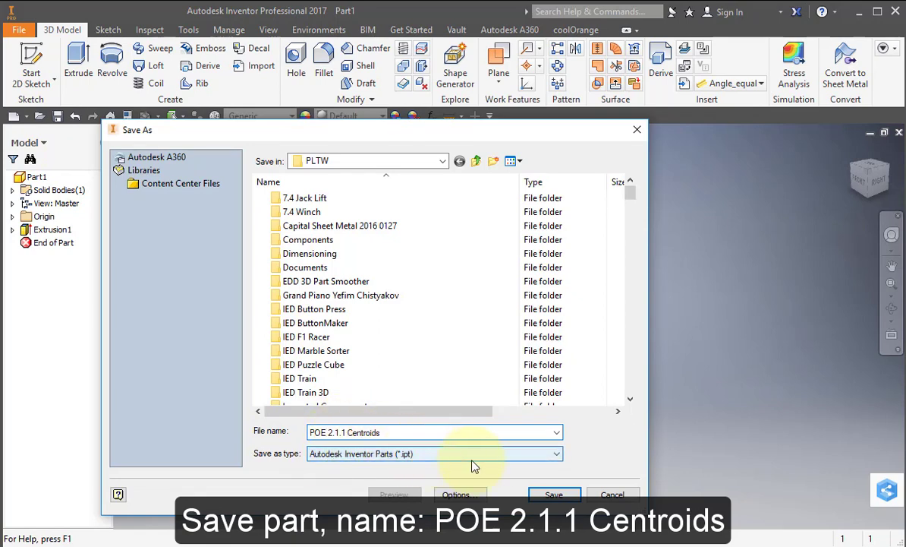
left_click(558, 494)
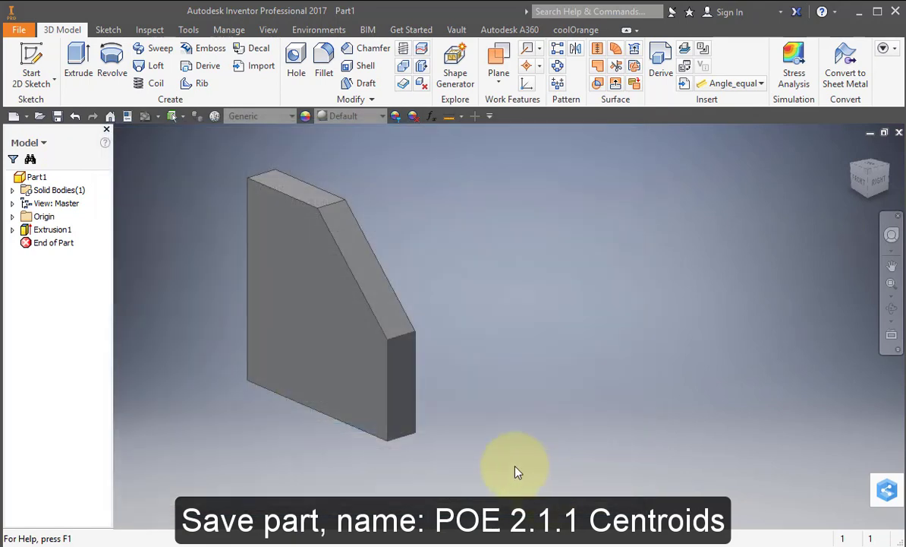
Create a new drawing, accepting the logo image link and dismissing the style conflict.
left_click(26, 119)
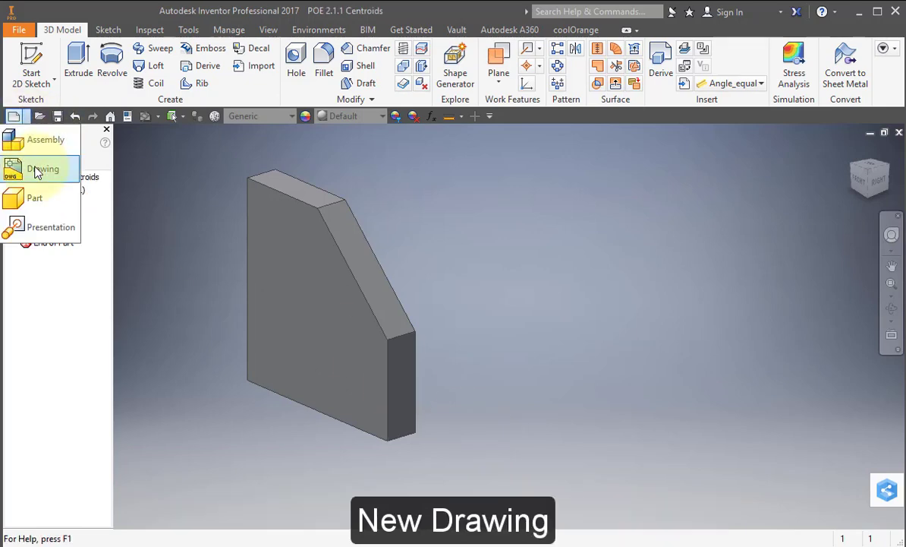
left_click(37, 168)
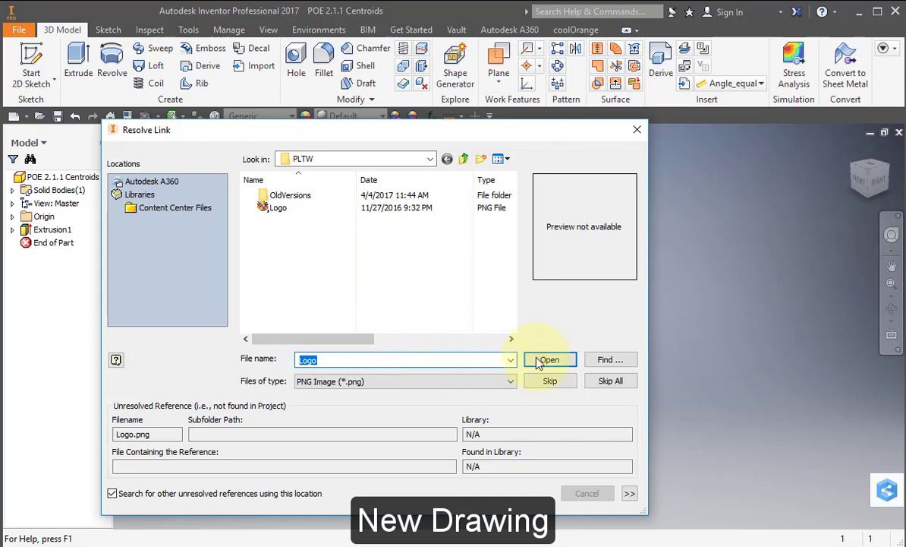
left_click(543, 361)
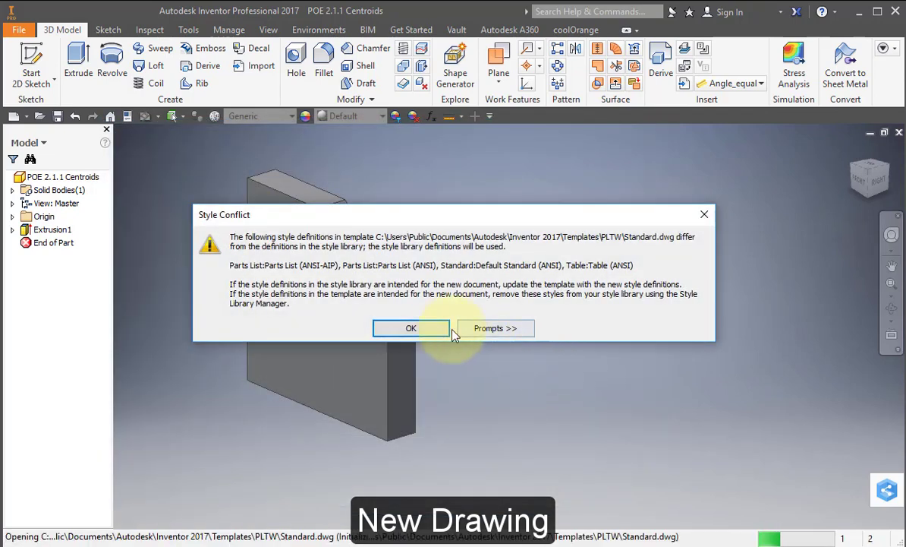
left_click(434, 335)
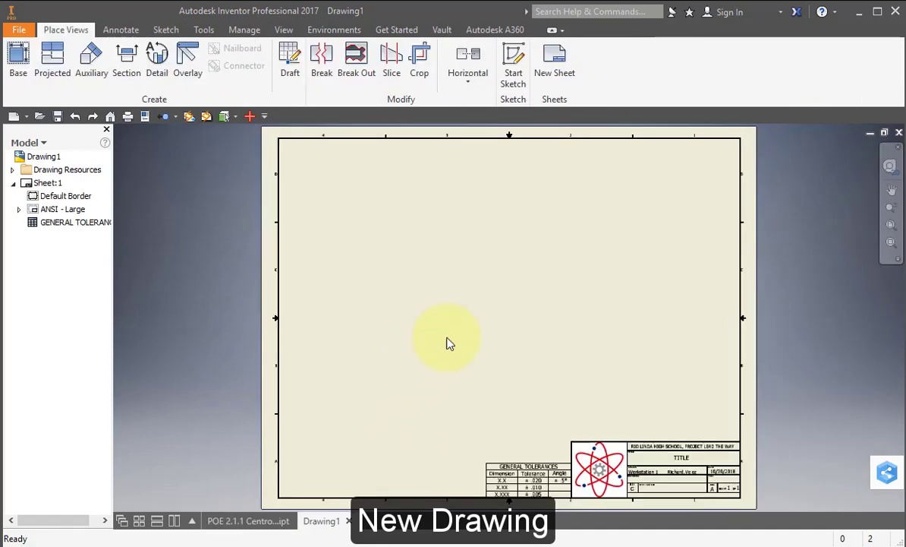
Place a 1:1 base view of the plate and move it left on the sheet.
left_click(17, 59)
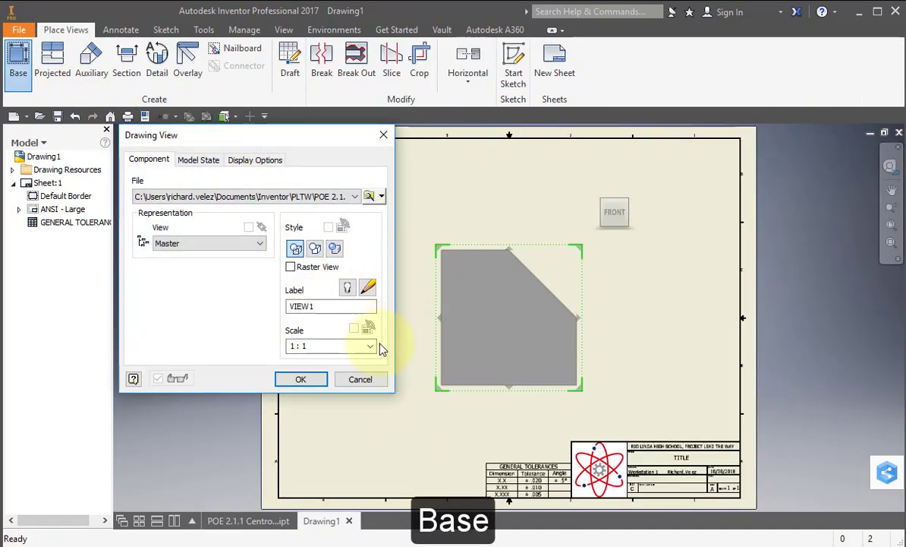
left_click(303, 378)
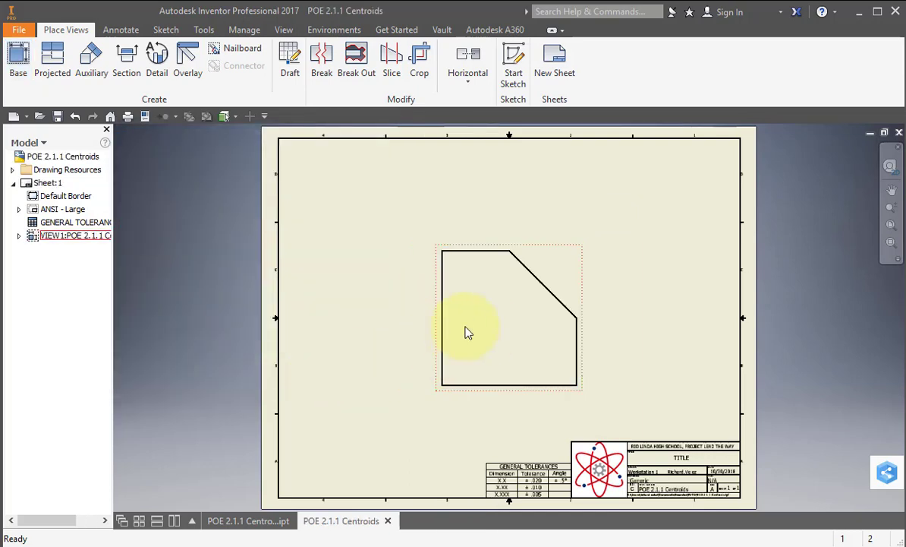
left_click(551, 251)
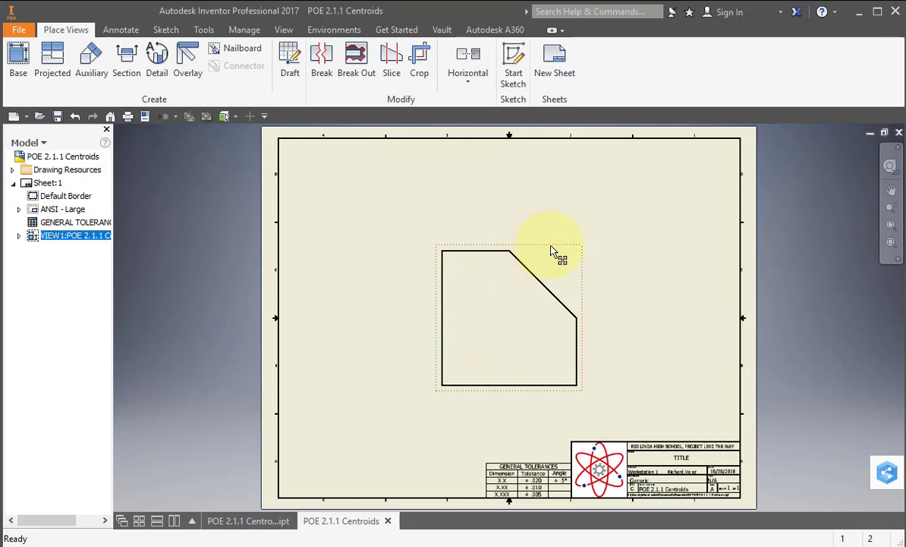
left_click_drag(551, 252, 458, 251)
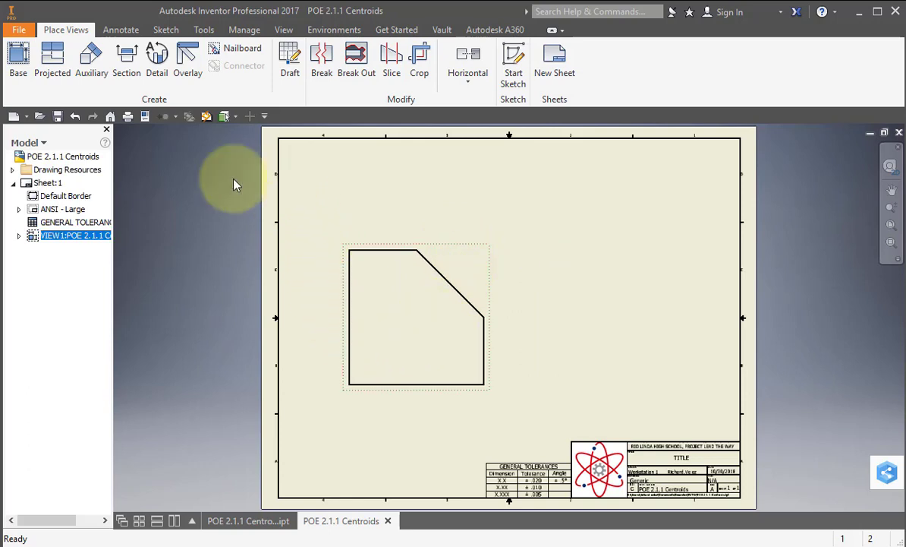
Dimension the plate view: 6.000 bottom width, 6.000 left height, 3.000 top and right edges.
left_click(116, 30)
left_click(44, 54)
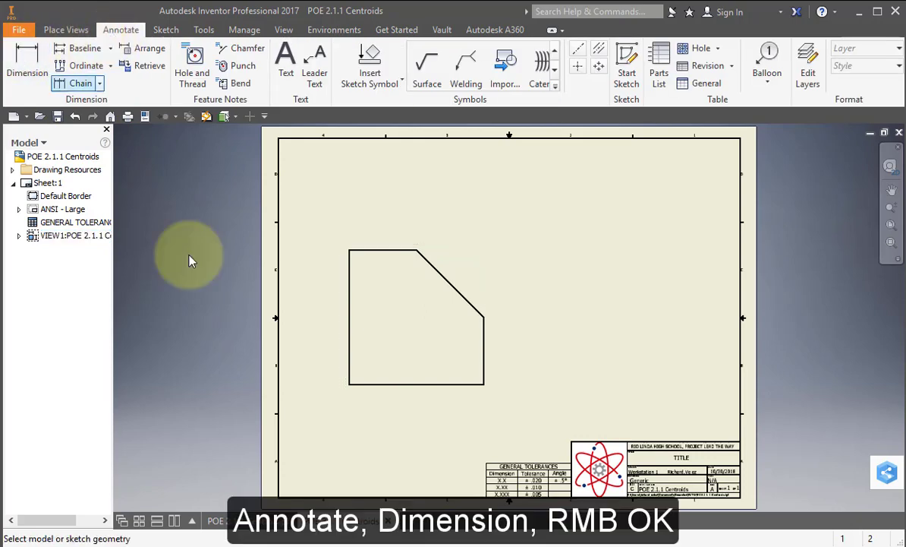
left_click(394, 385)
left_click(394, 404)
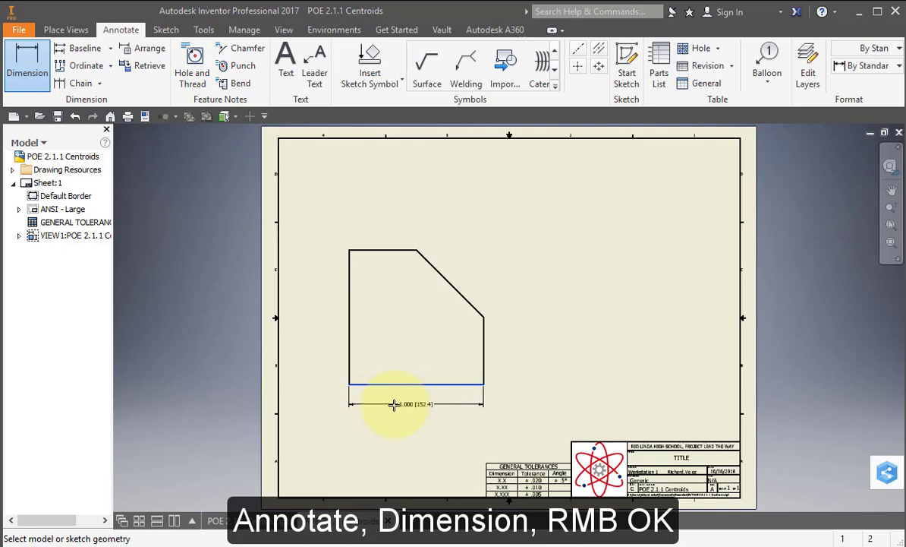
left_click(350, 367)
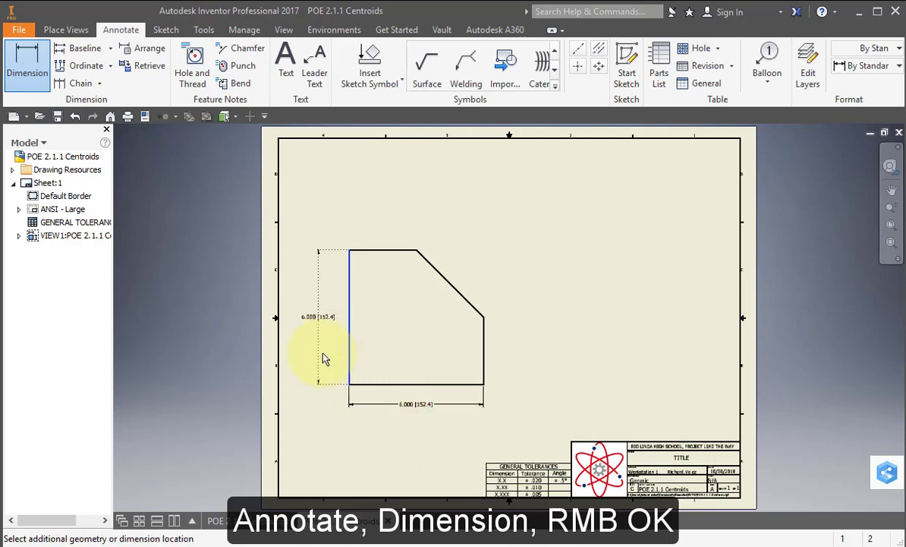
left_click(323, 358)
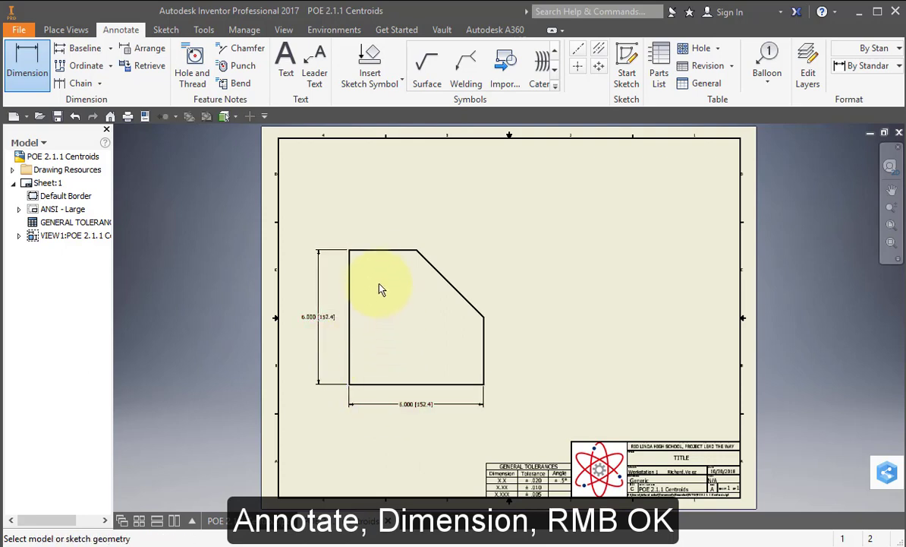
left_click(366, 250)
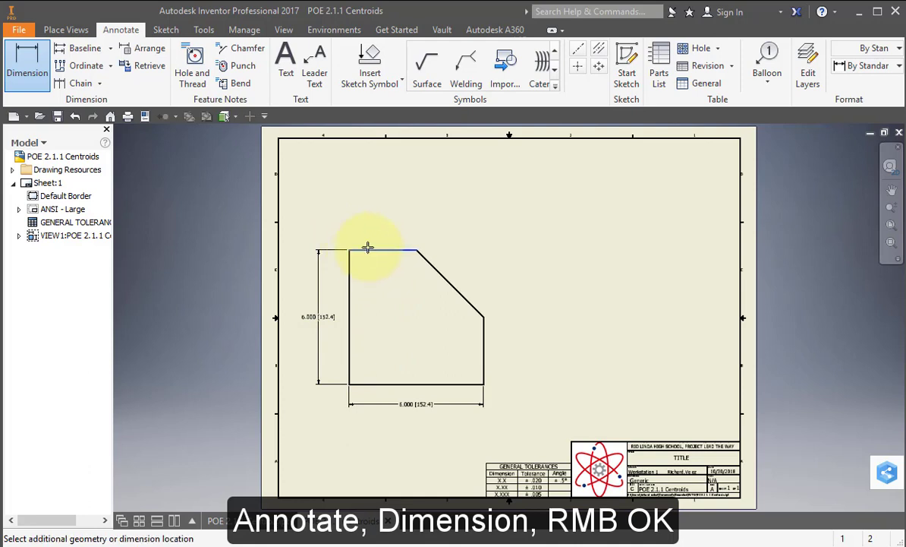
left_click(375, 238)
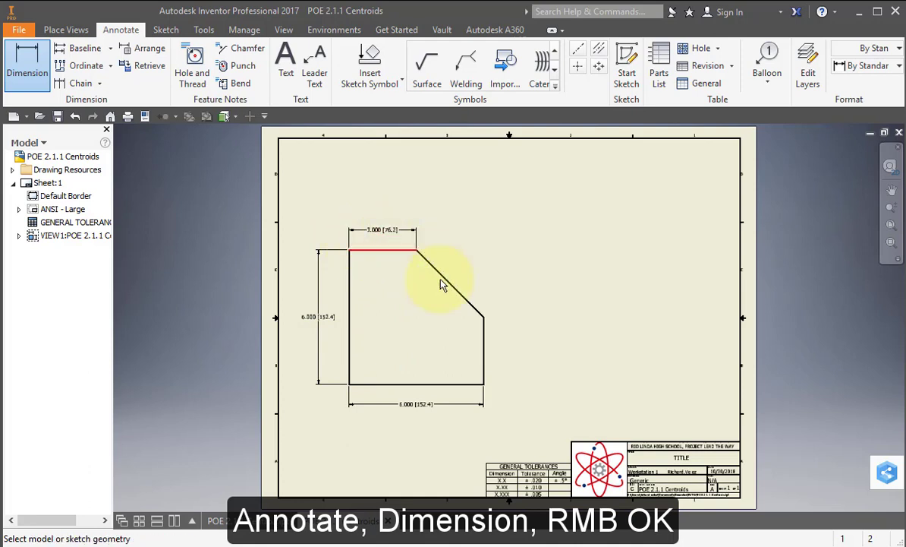
left_click(485, 334)
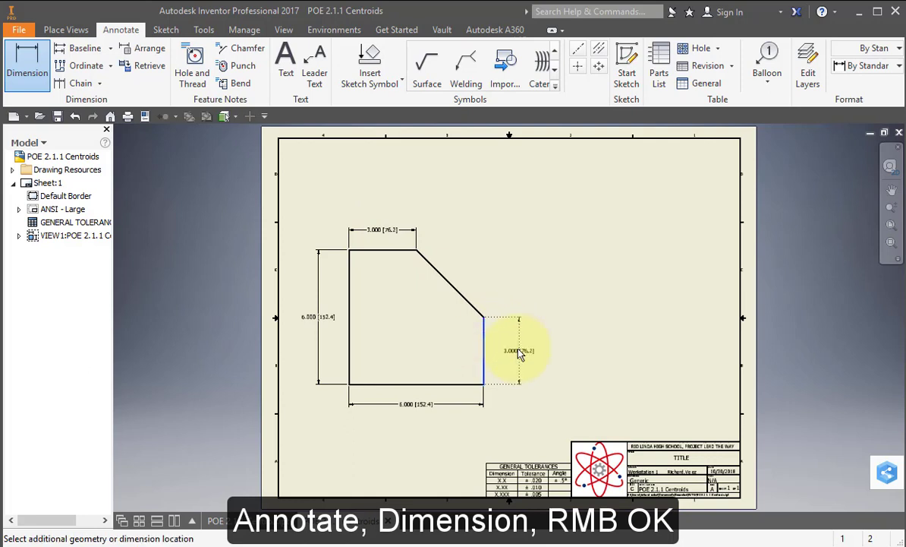
left_click(520, 348)
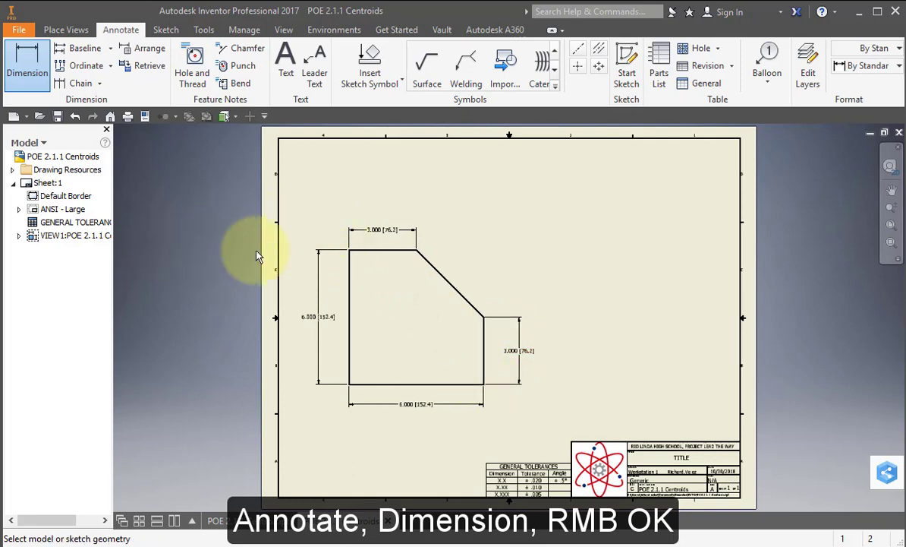
right_click(362, 200)
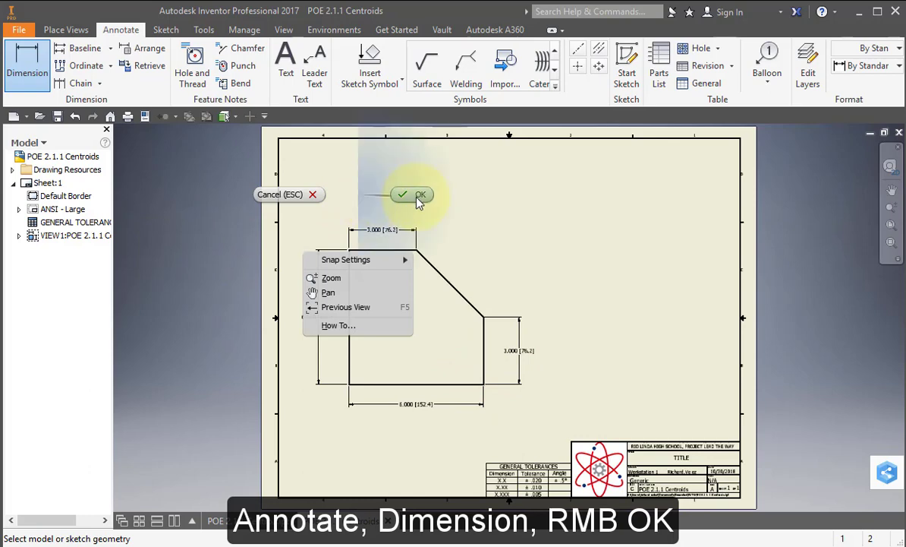
left_click(412, 196)
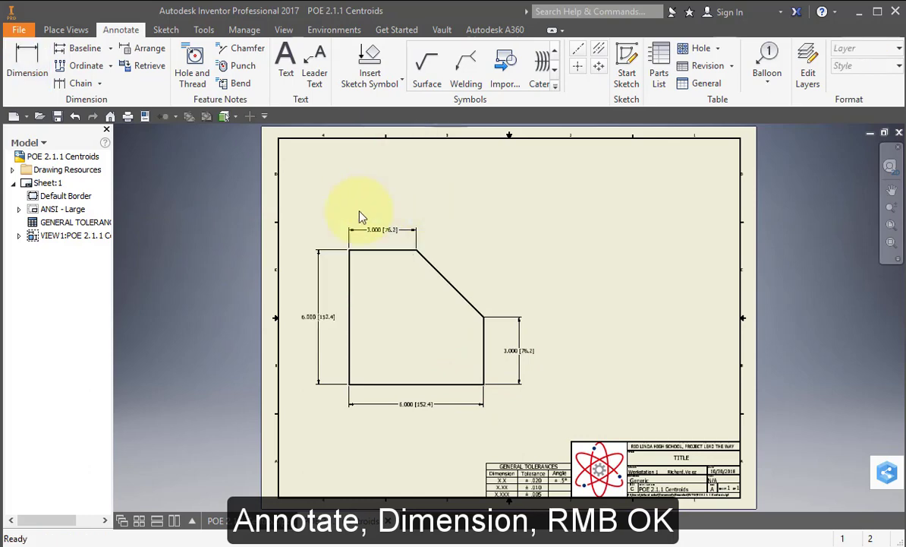
Turn on the Center of Gravity mark for the part in VIEW1 from the browser.
left_click(20, 236)
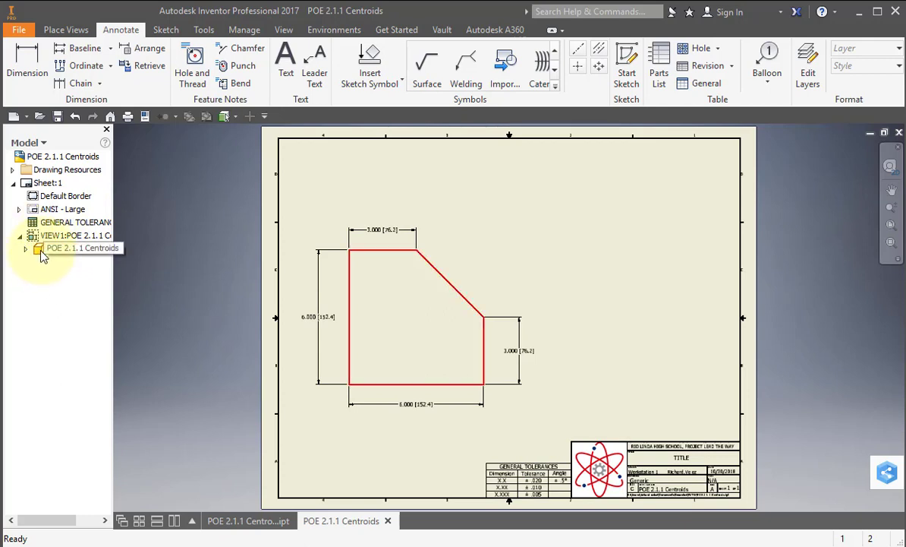
left_click(42, 255)
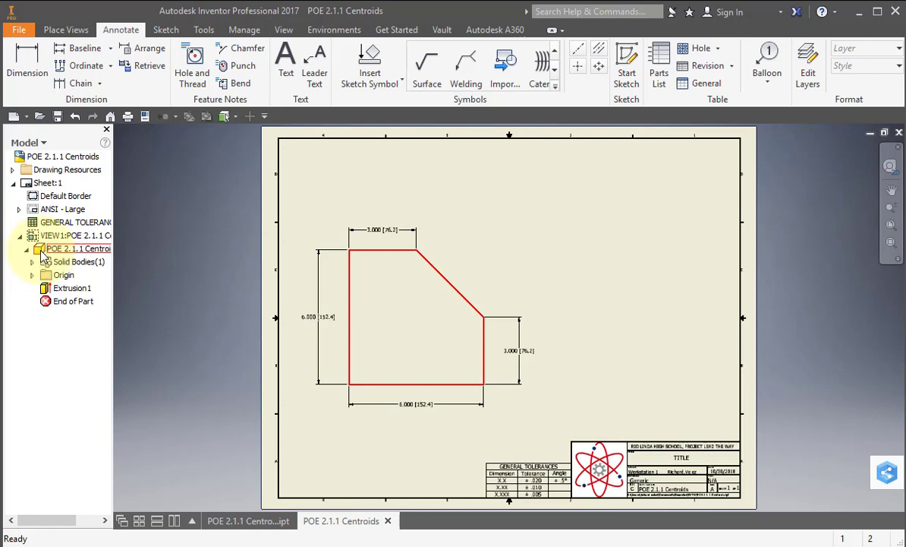
right_click(43, 257)
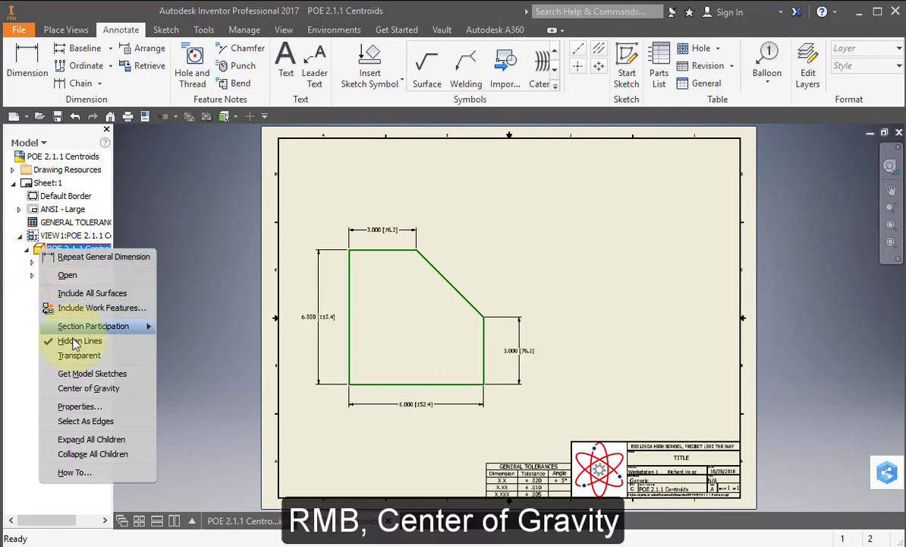
left_click(89, 389)
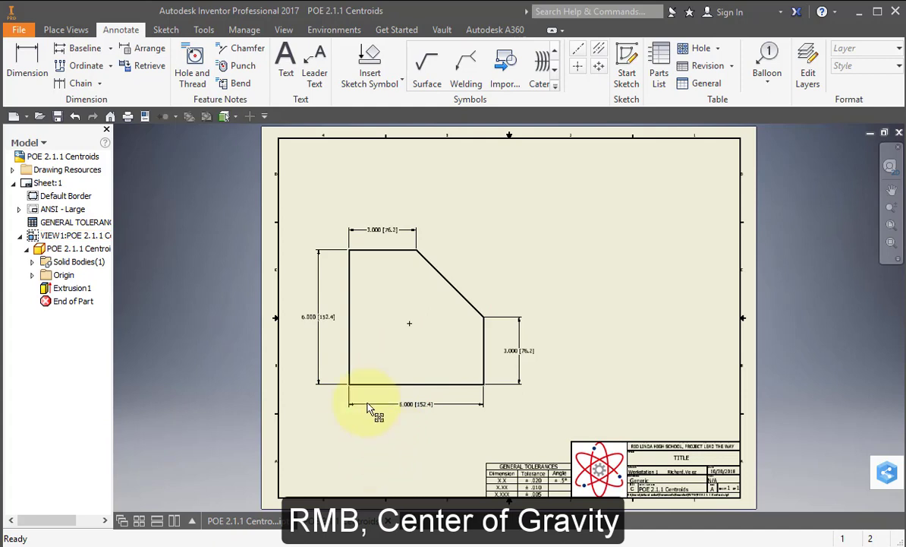
Add two 2.714 dimensions locating the center of gravity from the bottom and left edges.
left_click(28, 60)
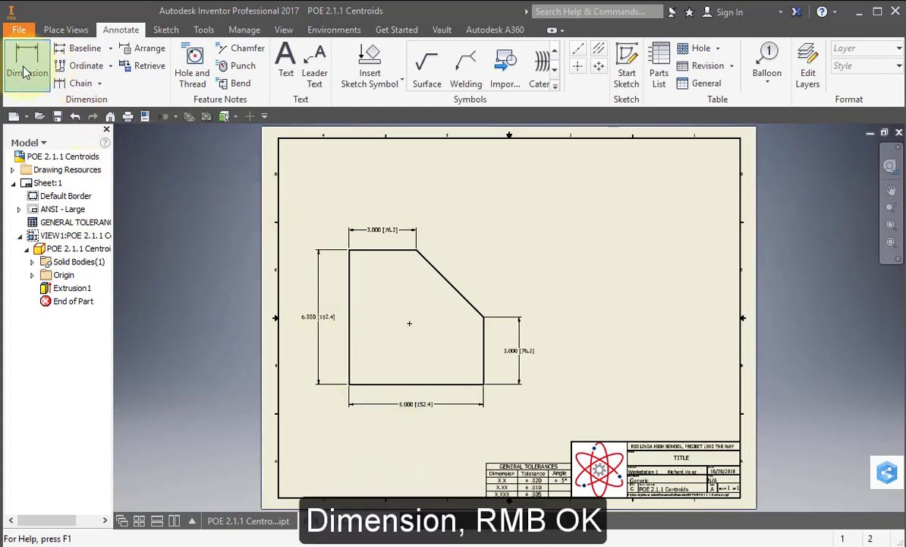
left_click(356, 384)
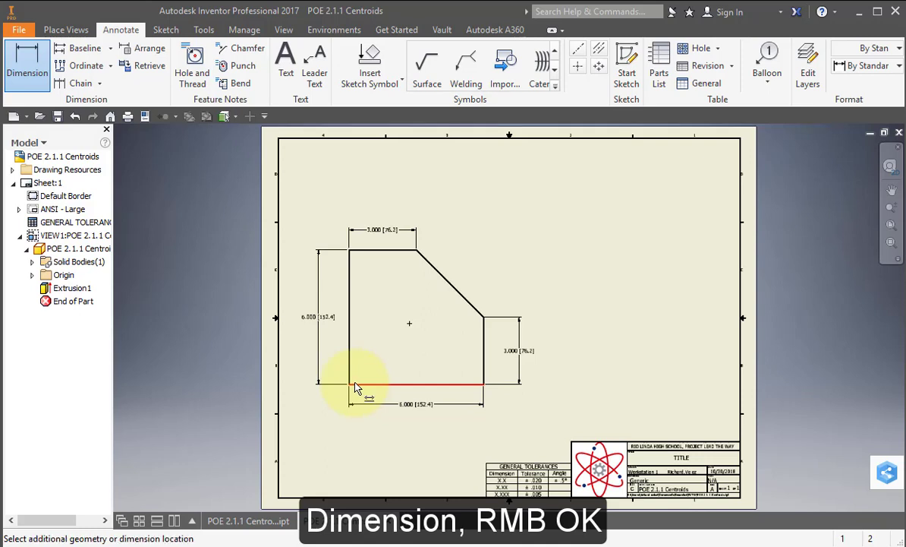
left_click(410, 323)
left_click(336, 356)
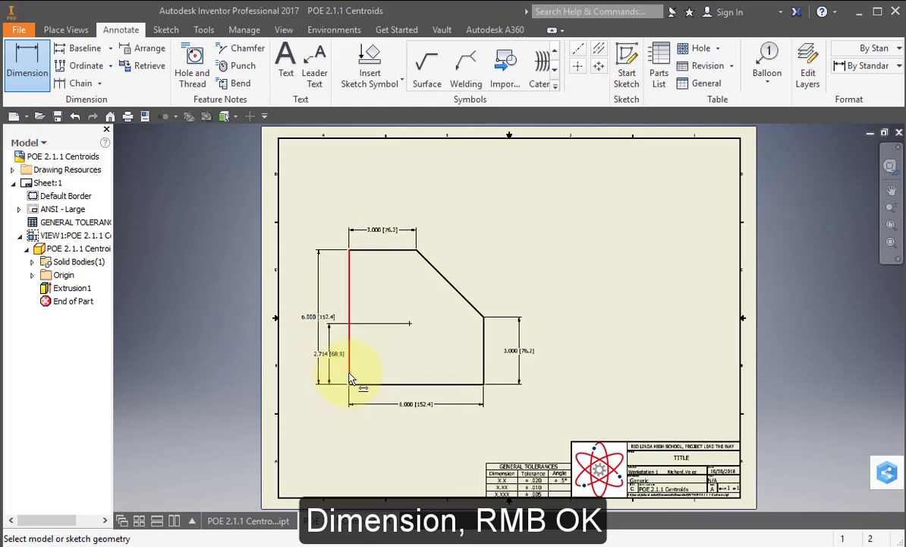
left_click(350, 377)
left_click(410, 323)
left_click(390, 401)
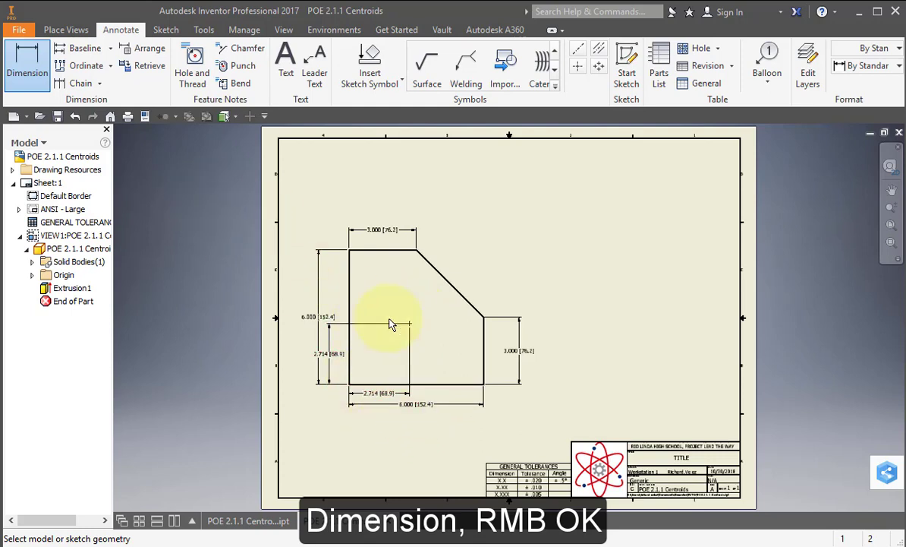
right_click(505, 254)
Reposition the 6.000 and 2.714 dimensions for cleaner spacing around the plate.
left_click(553, 245)
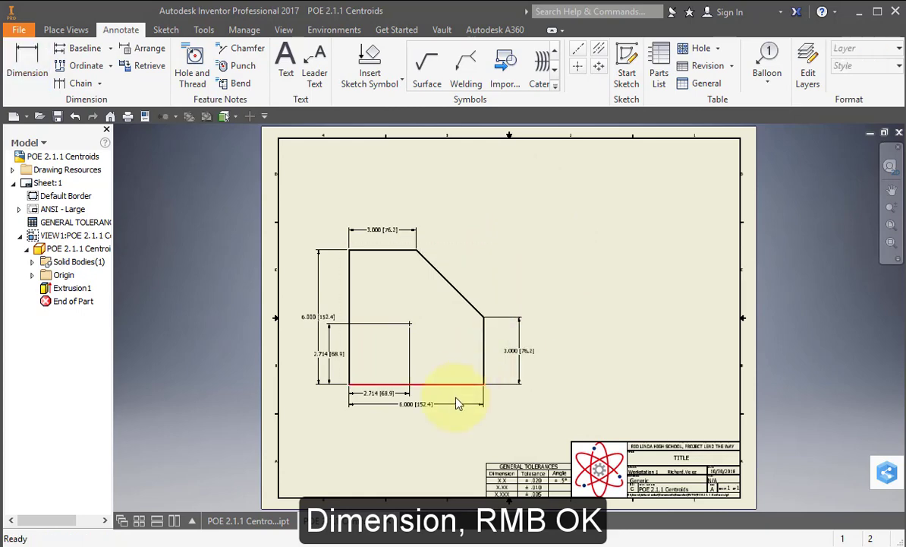
left_click_drag(414, 406, 393, 408)
left_click_drag(314, 317, 292, 319)
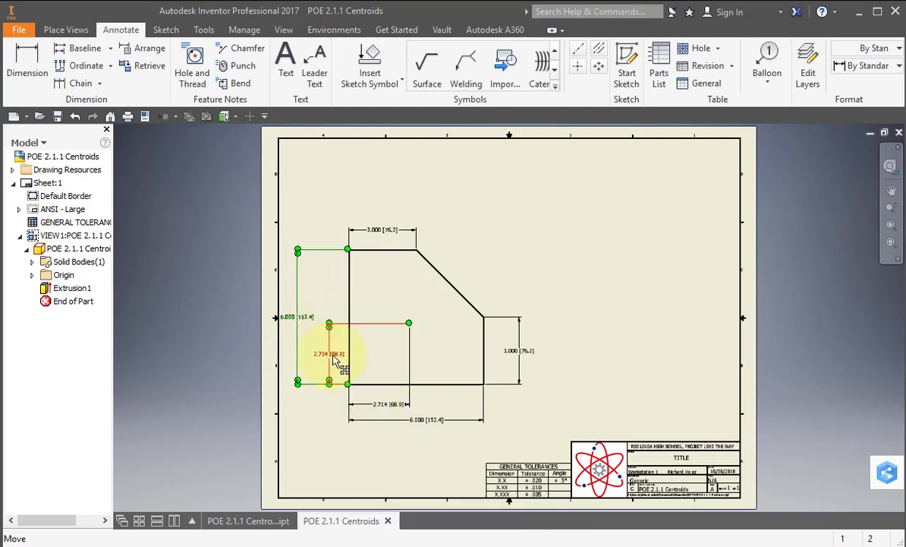
left_click_drag(334, 361, 325, 360)
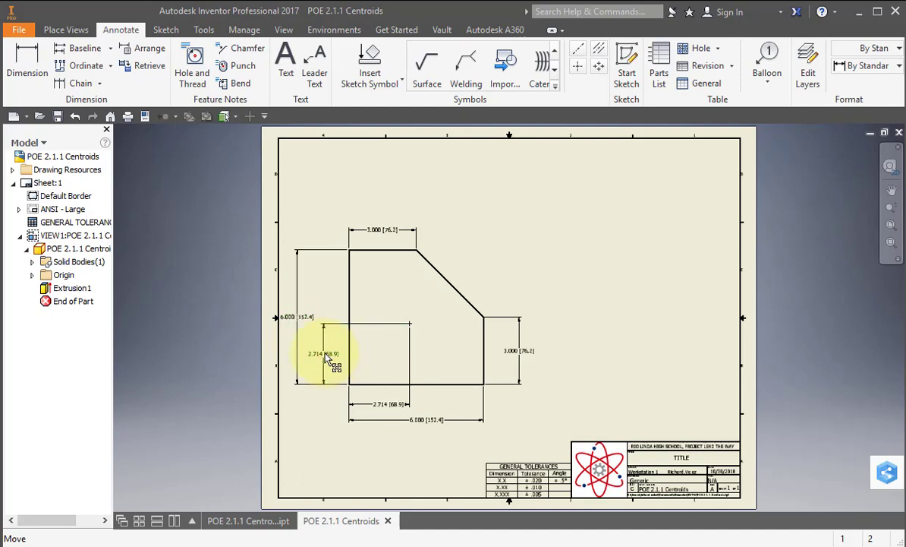
Shift the plate's drawing view slightly right on the sheet.
left_click(481, 250)
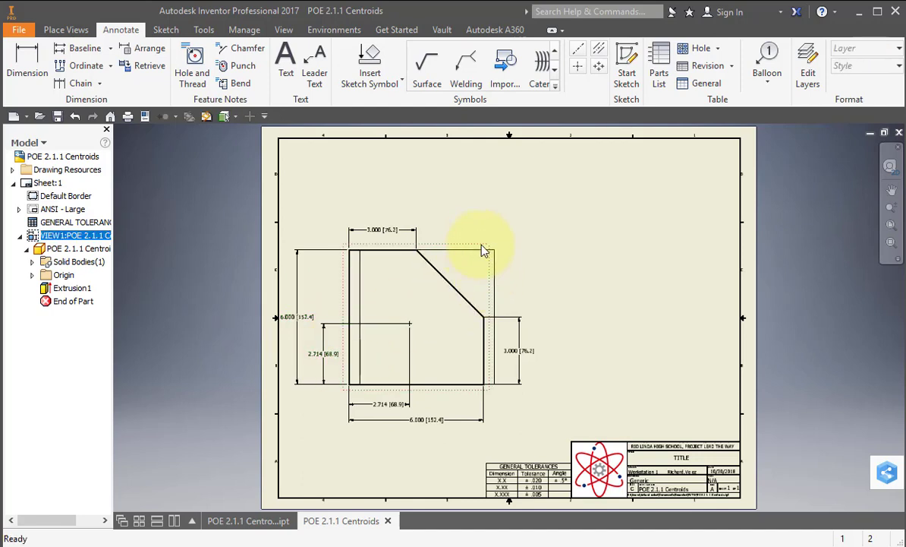
left_click_drag(481, 250, 498, 251)
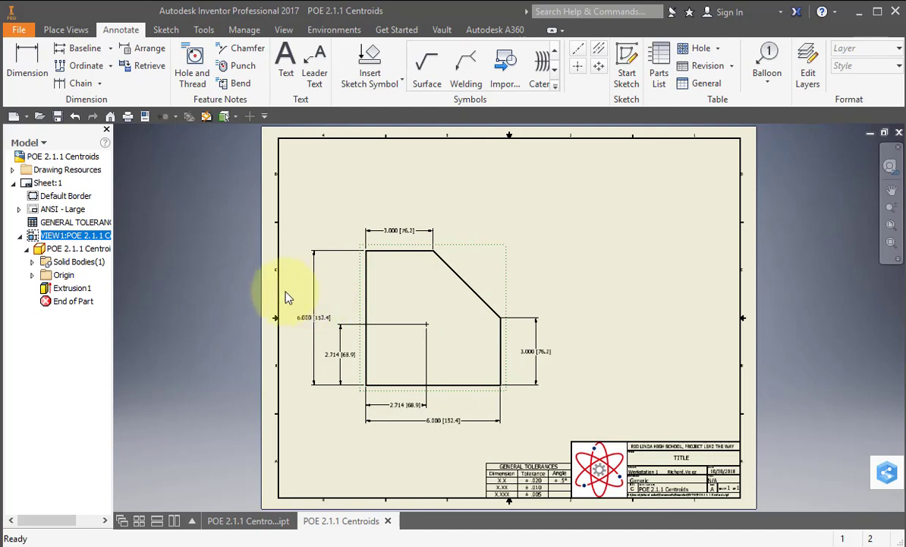
left_click(317, 439)
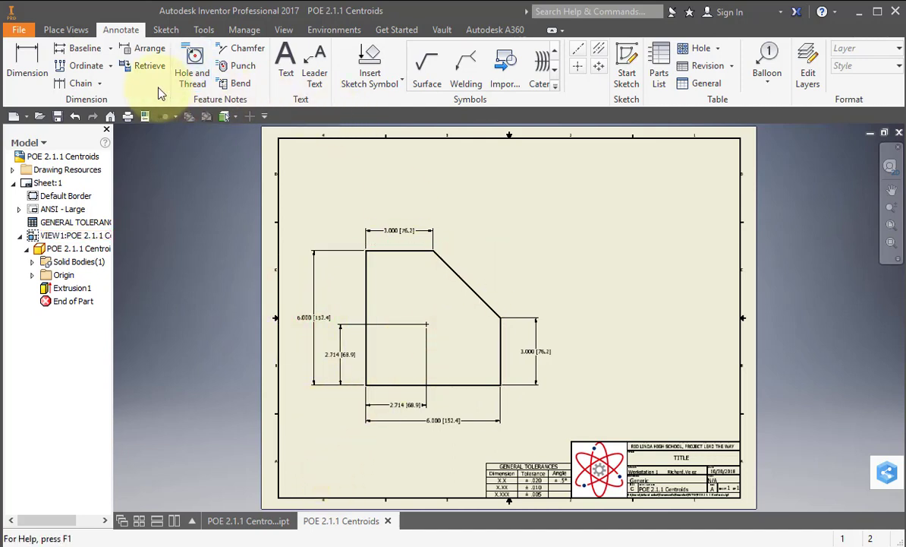
Place an ordinate origin marker on the plate view at the centroid located by the 2.714 dimensions.
left_click(94, 70)
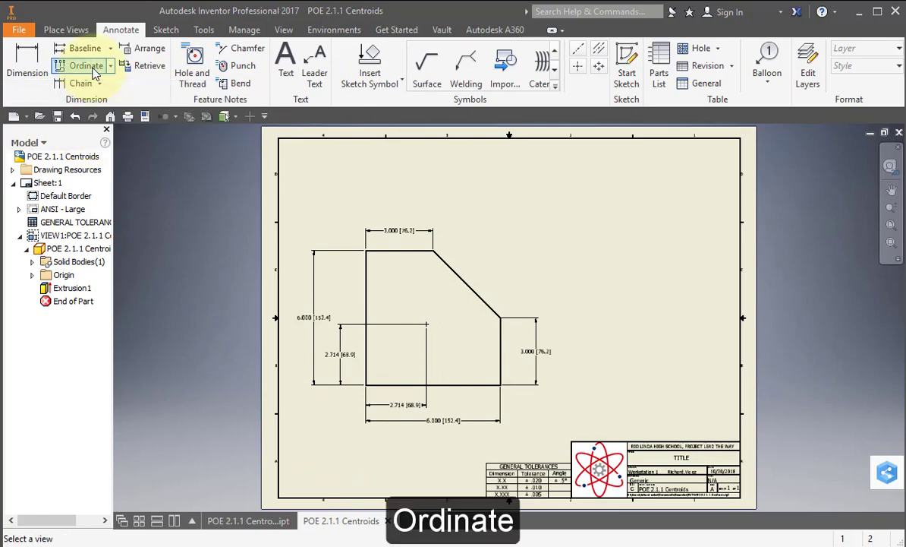
left_click(427, 330)
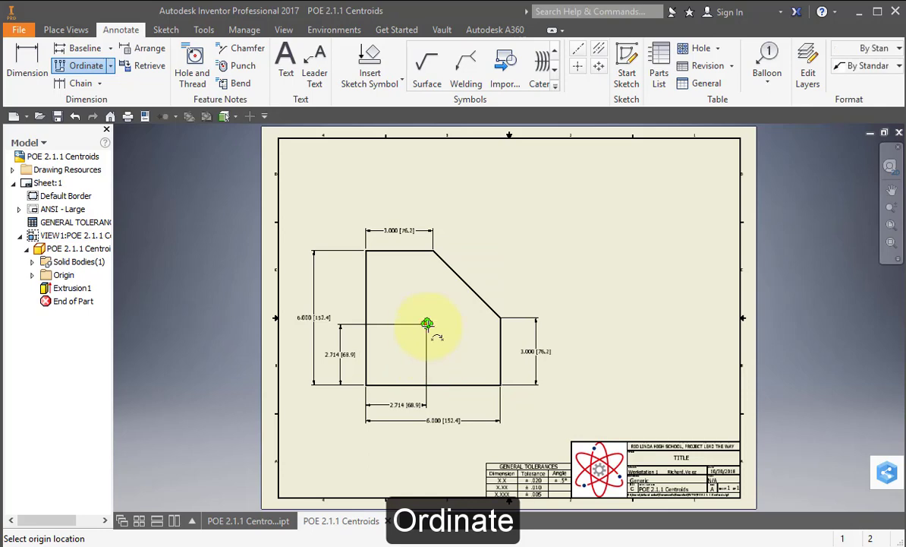
left_click(427, 324)
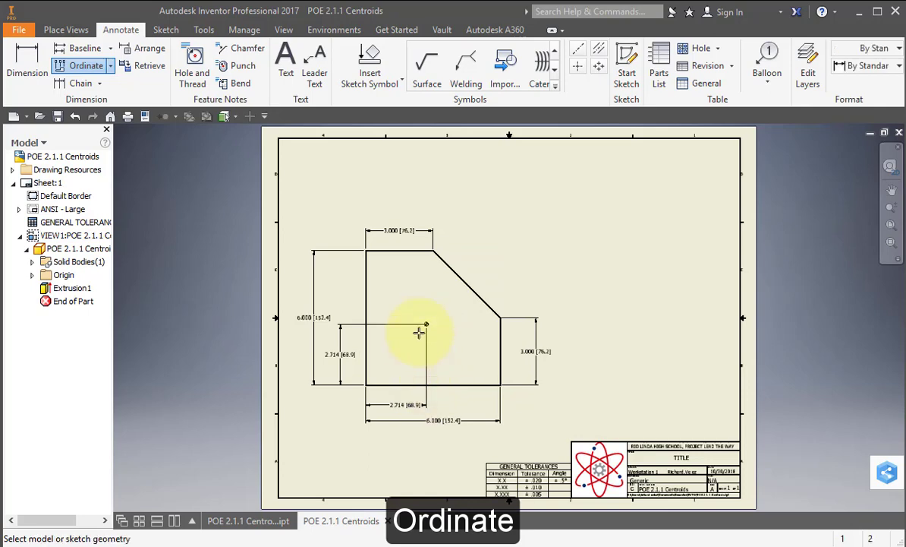
scroll(419, 331, "up", 5)
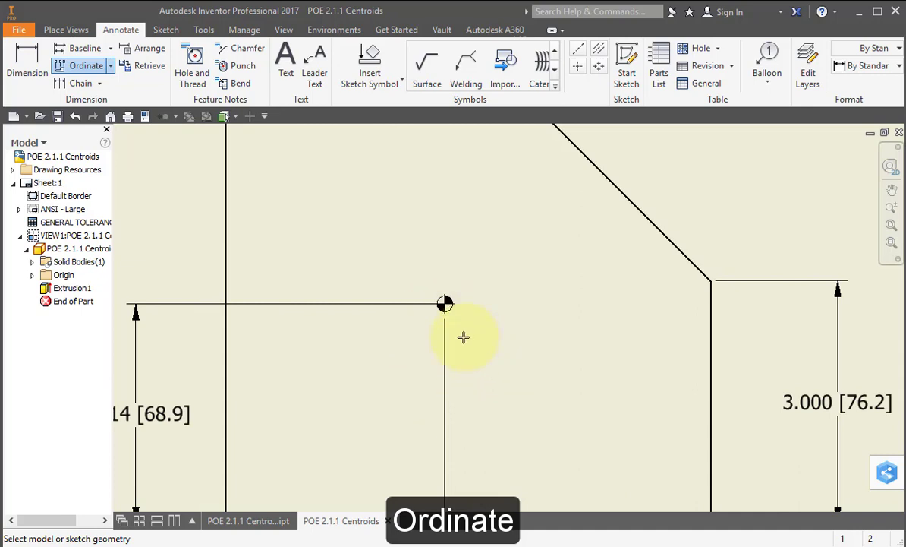
scroll(463, 337, "up", 1)
scroll(464, 337, "down", 4)
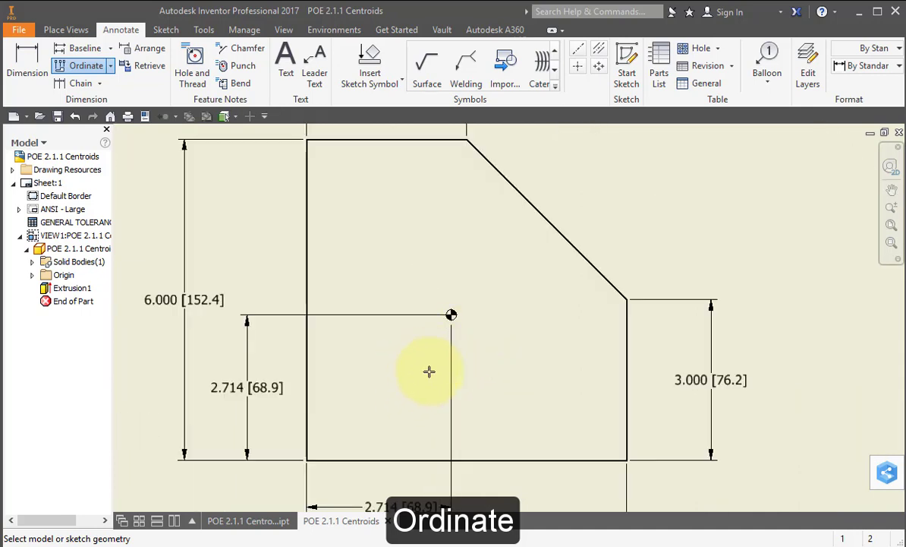
scroll(470, 370, "down", 2)
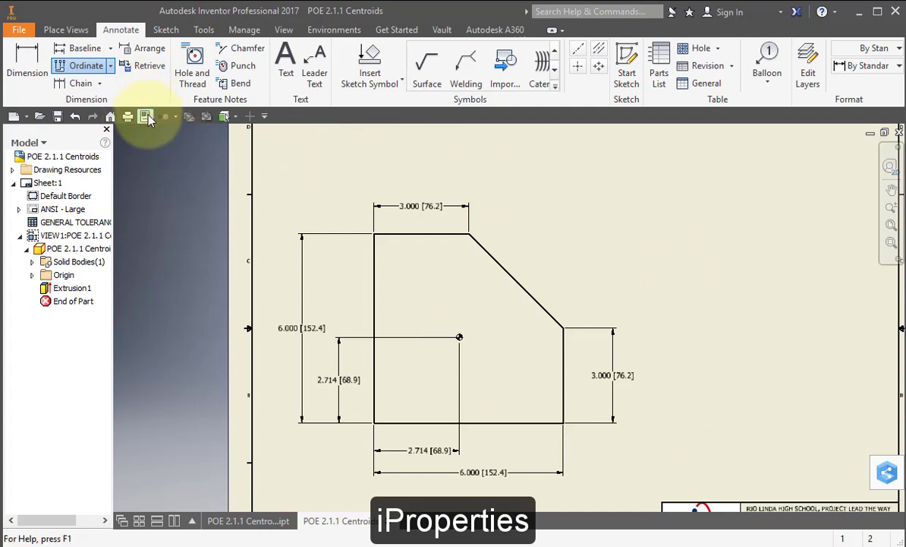
Copy the file name into iProperties Summary Title so the title block reads 'POE 2.1.1 Centroids'.
left_click(264, 117)
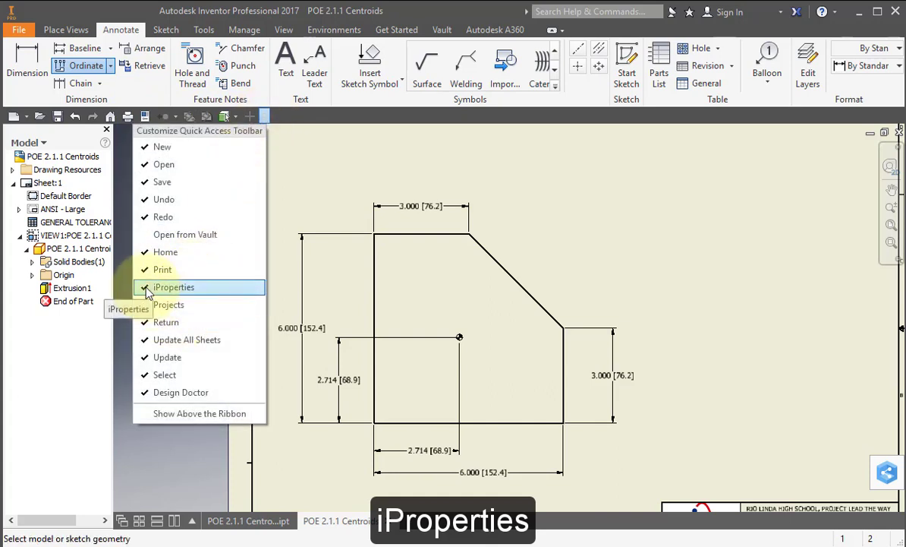
left_click(145, 117)
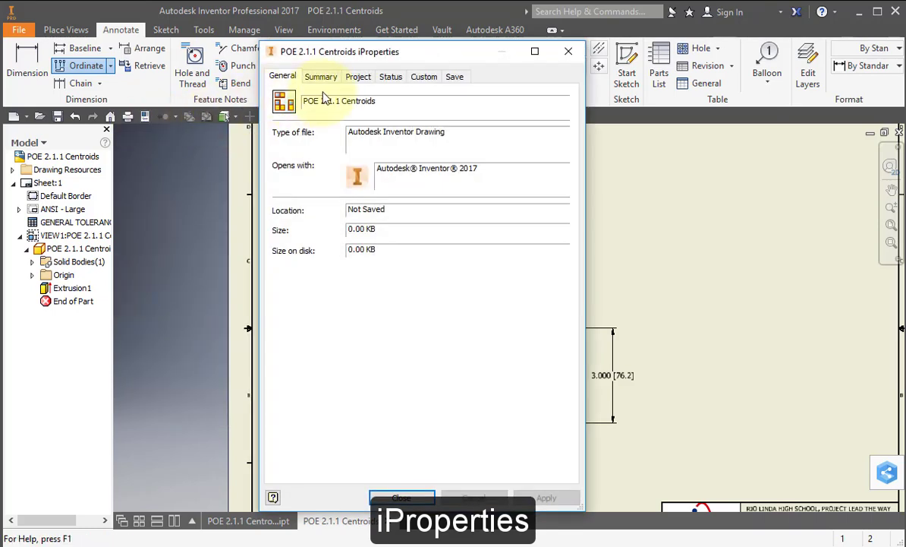
left_click_drag(389, 106, 311, 110)
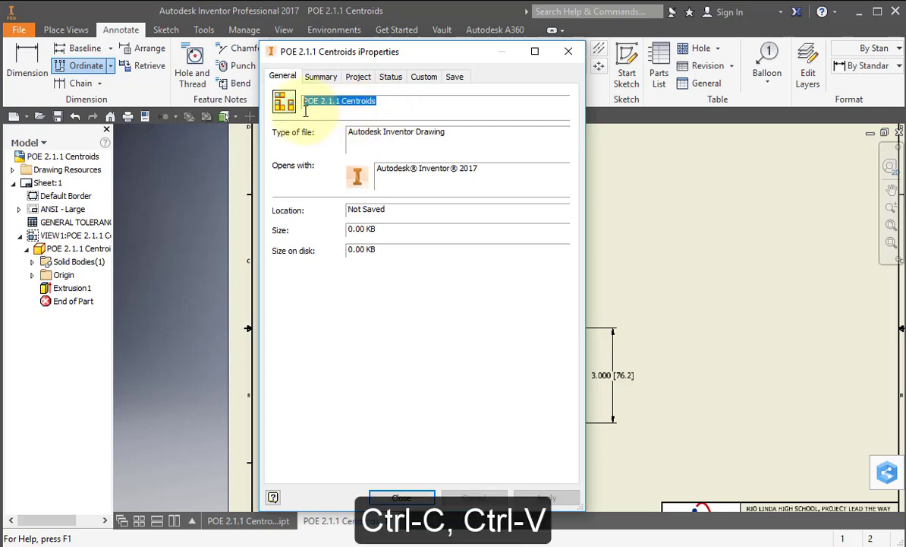
left_click(328, 79)
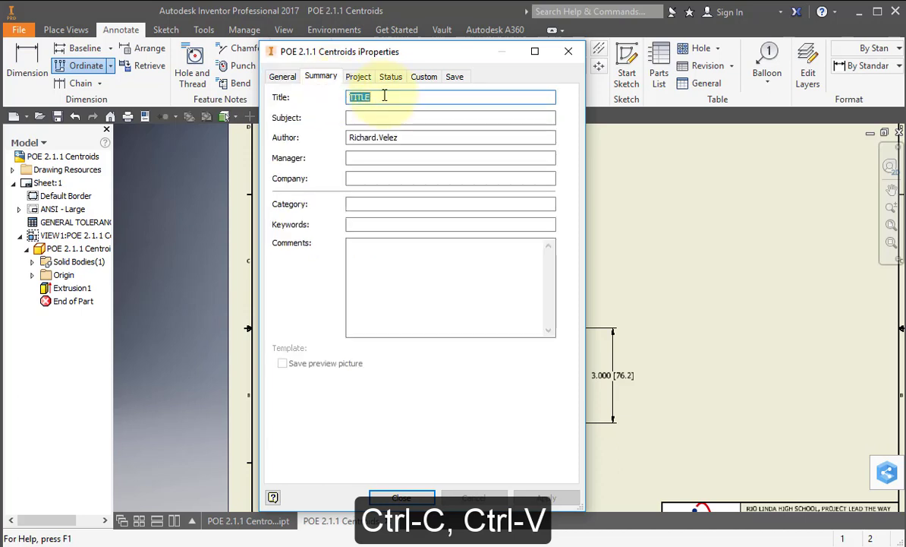
type("POE 2.1.1 Centroids")
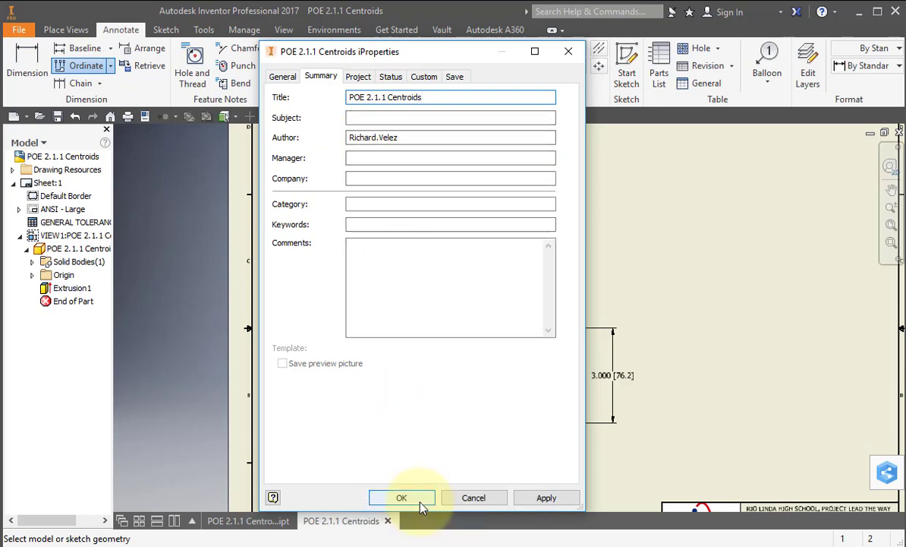
left_click(420, 499)
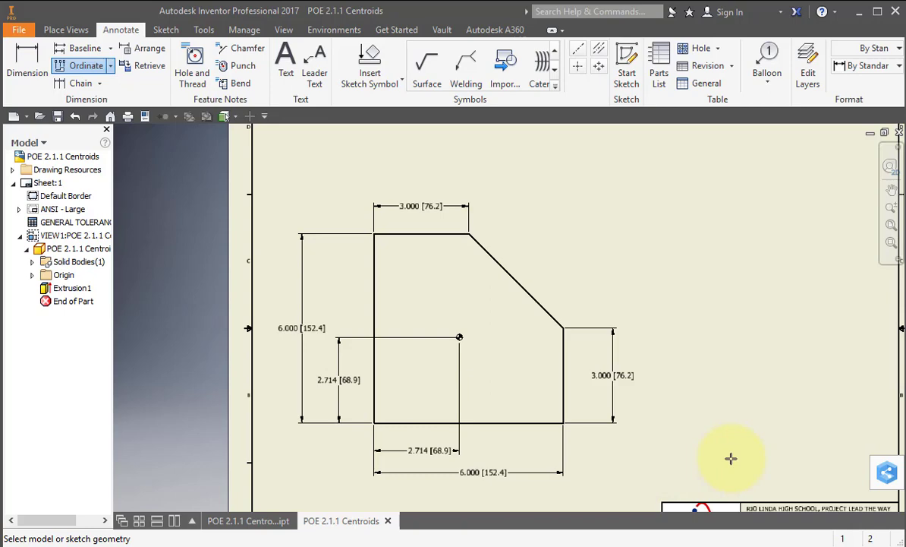
mouse_move(731, 458)
middle_mouse_down()
mouse_move(684, 378)
mouse_move(611, 300)
middle_mouse_up()
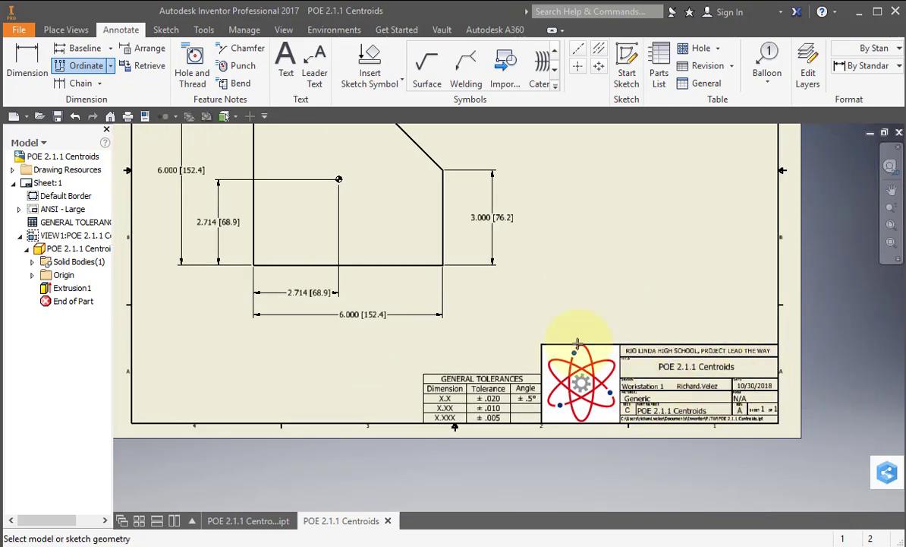
mouse_move(546, 287)
middle_mouse_down()
mouse_move(643, 347)
mouse_move(657, 384)
mouse_move(554, 374)
middle_mouse_up()
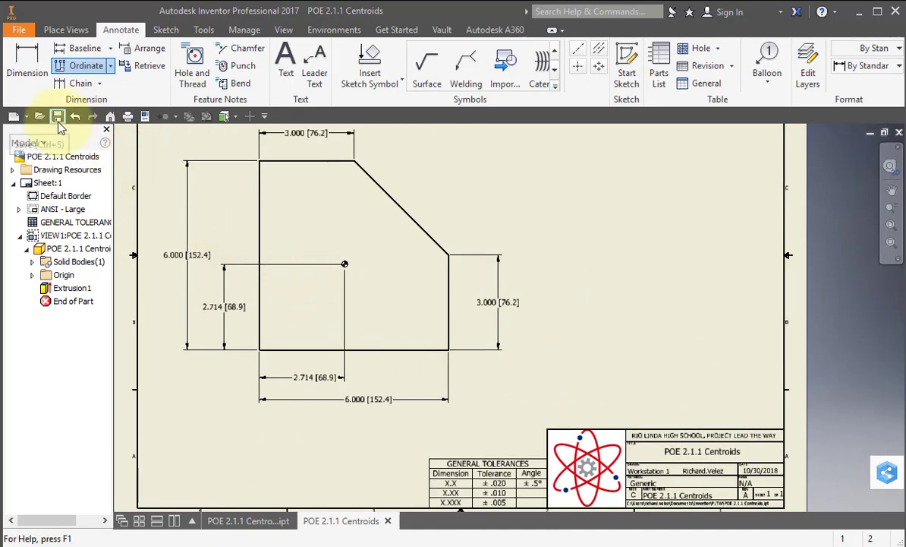
Save the drawing as a PDF named 'POE 2.1.1 Centroids' in the PLTW folder.
left_click(23, 31)
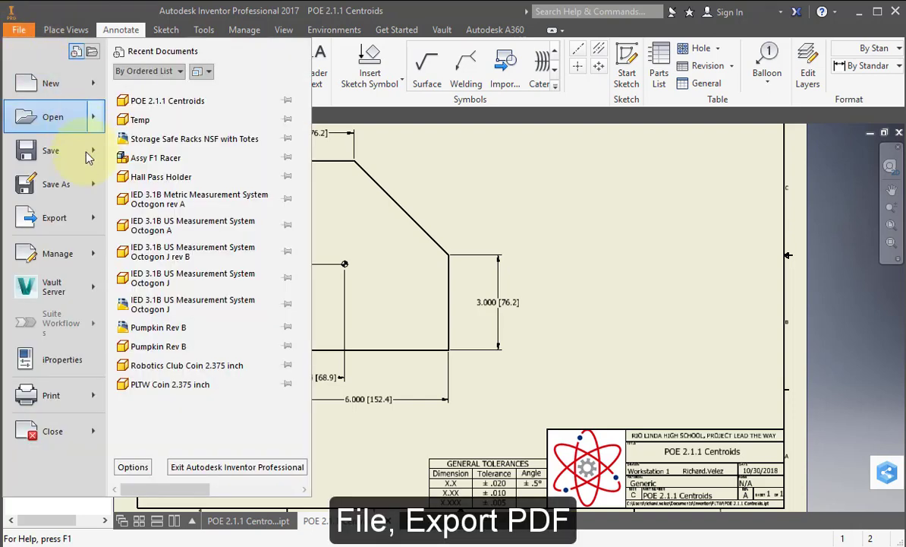
left_click(68, 218)
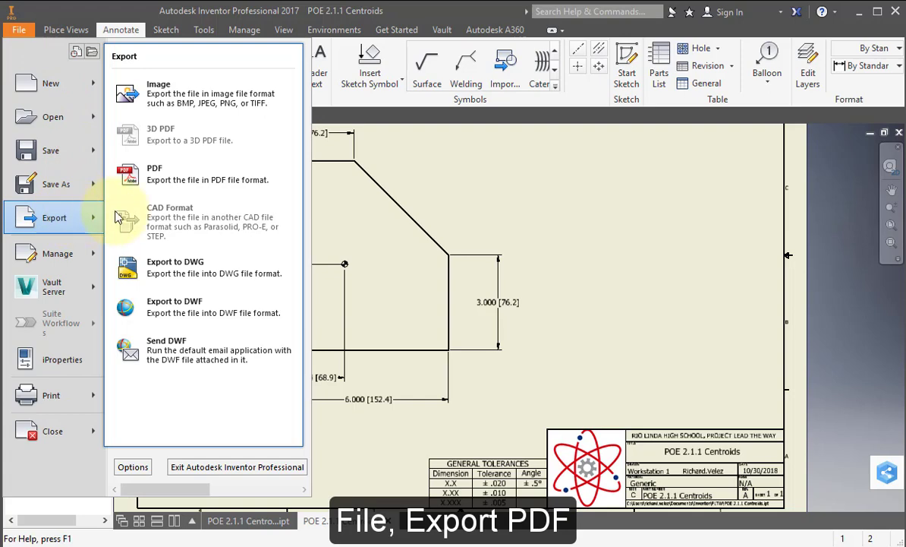
left_click(138, 168)
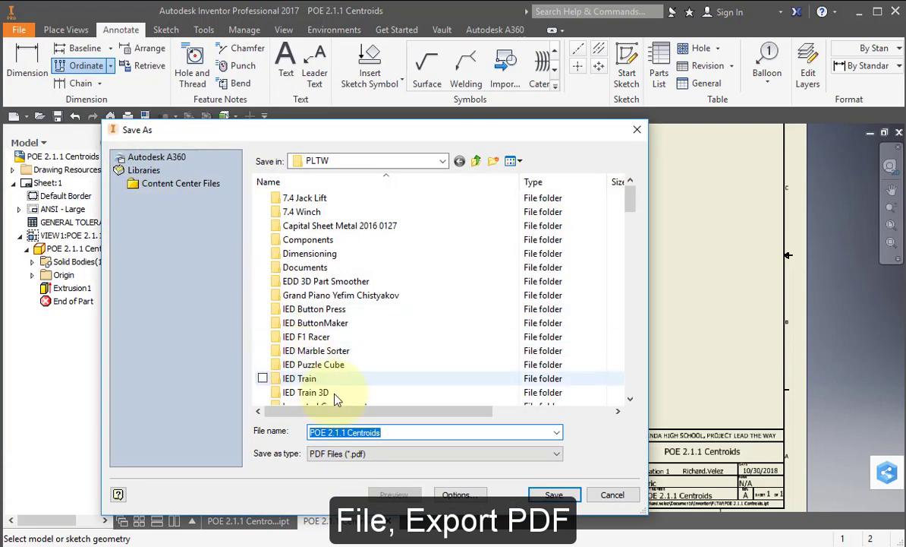
left_click(553, 494)
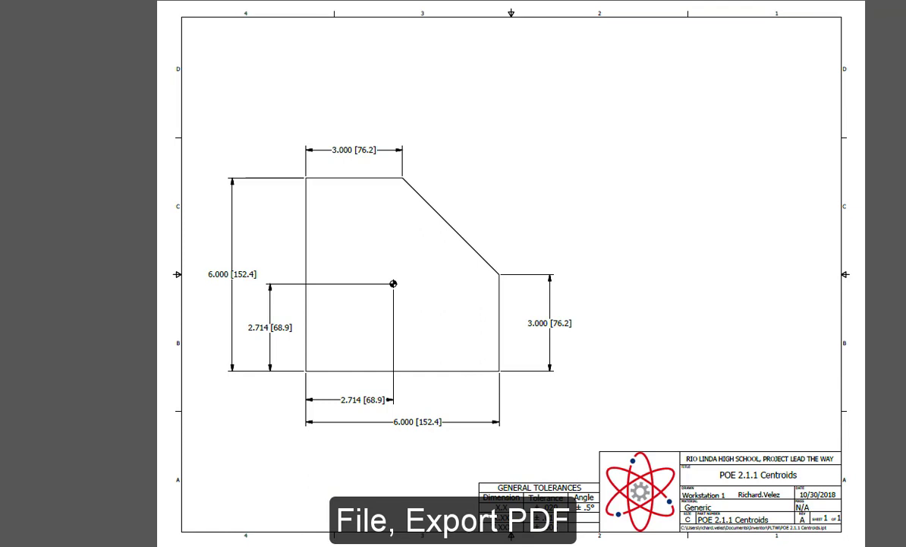